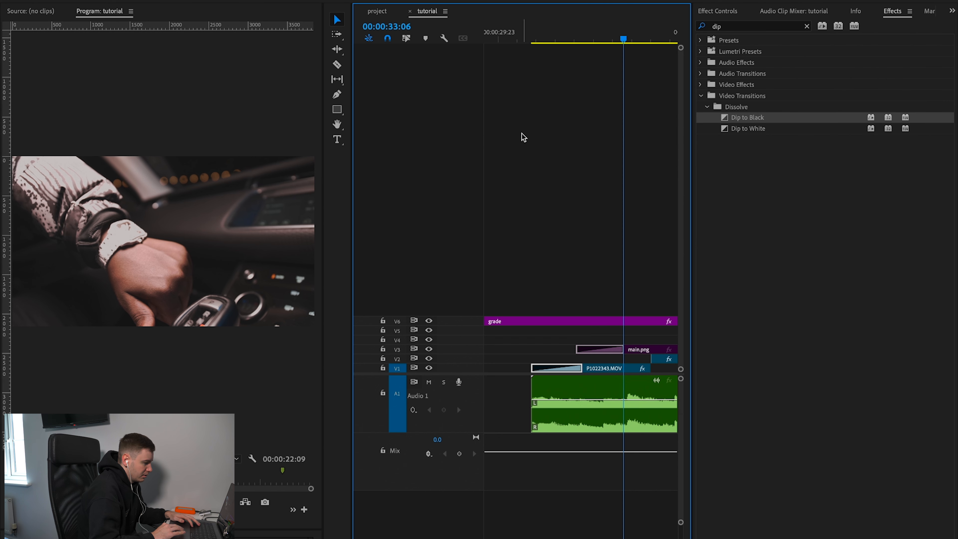
Apply a Cross Dissolve at the cut between P1022343.MOV and P1022342.MOV on V2 and play it back.
click(534, 40)
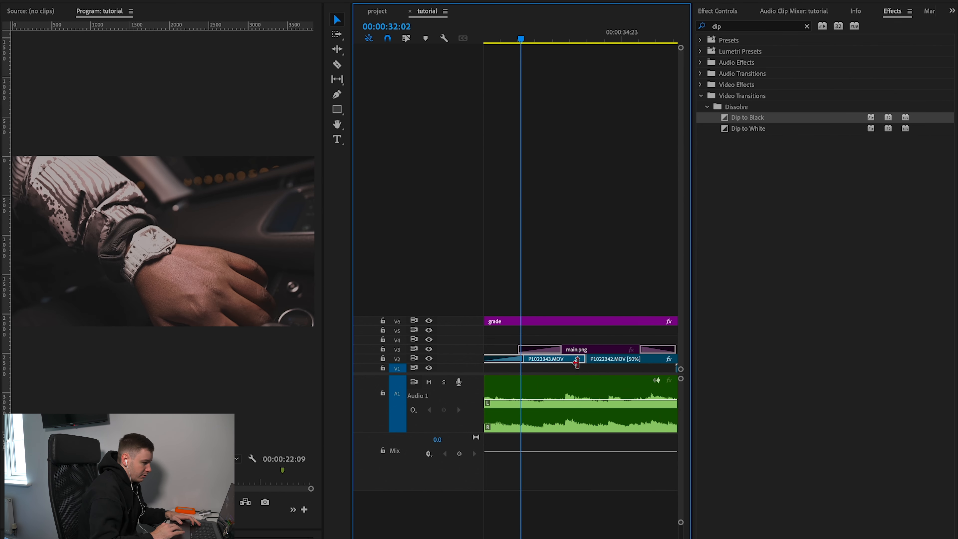
click(807, 27)
text(cross)
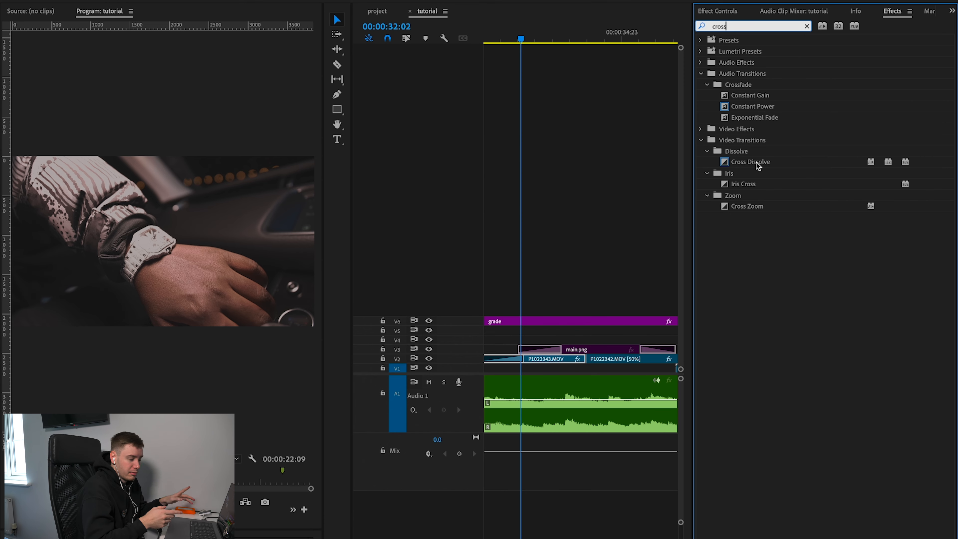
drag(756, 162, 585, 357)
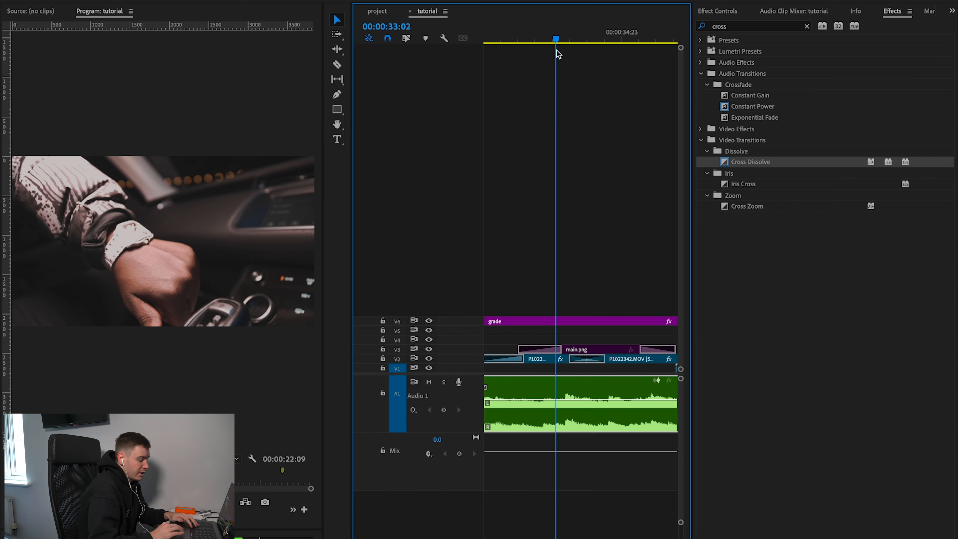
key(Left)
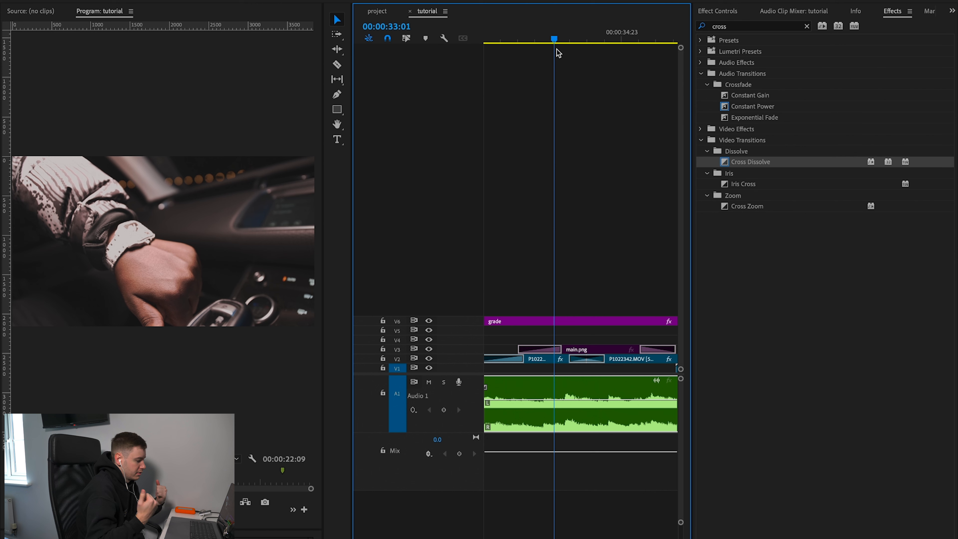
key(minus)
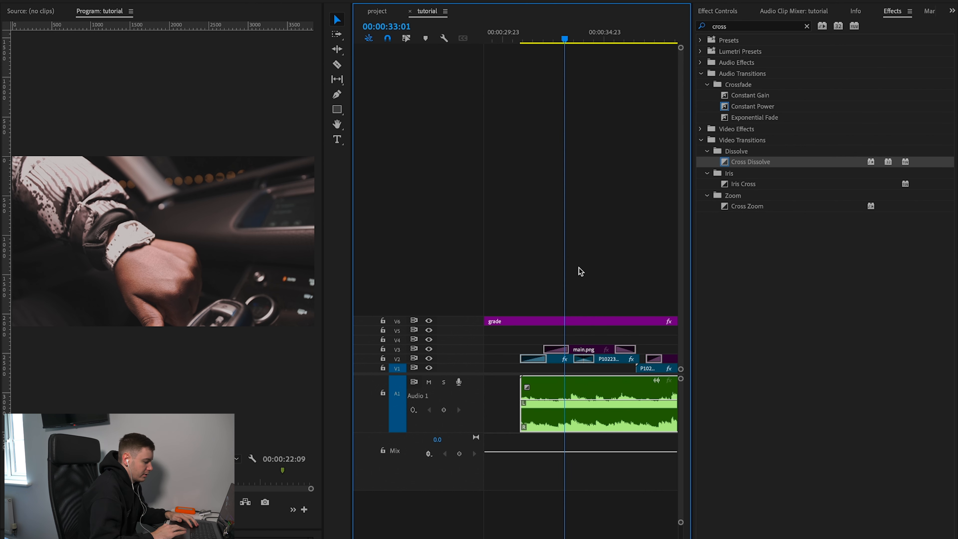
key(space)
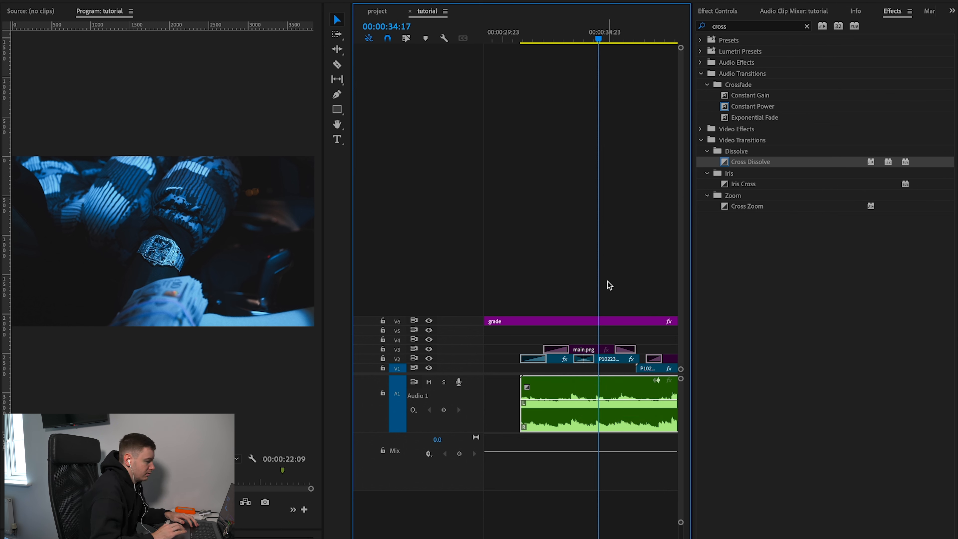
key(space)
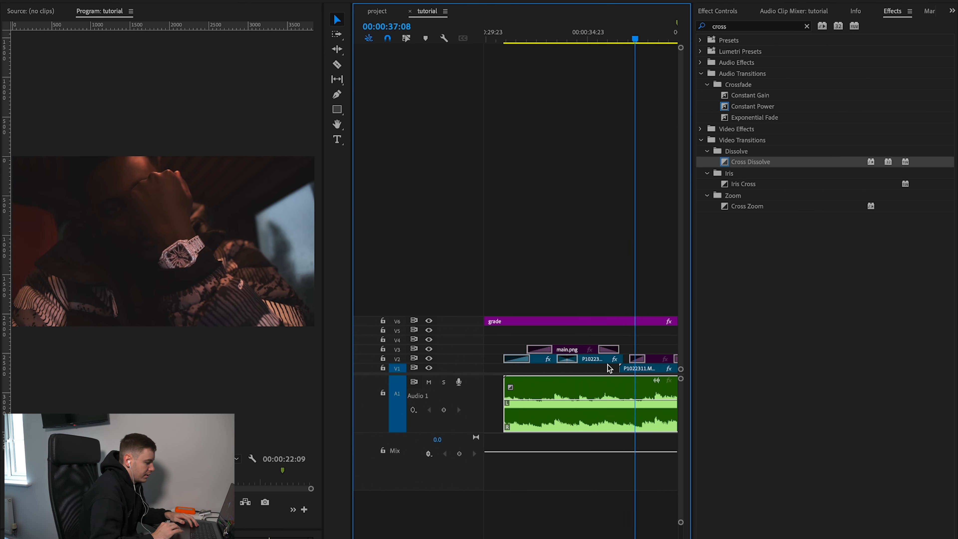
Apply a Dip to Black transition to the end of P1022342.MOV on V2 and play it back.
click(621, 39)
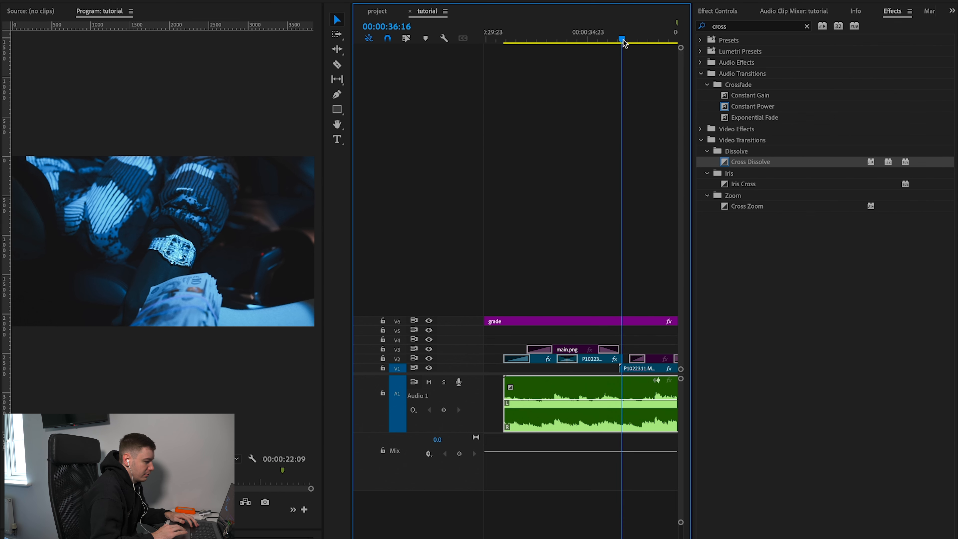
click(806, 27)
click(778, 26)
text(dip)
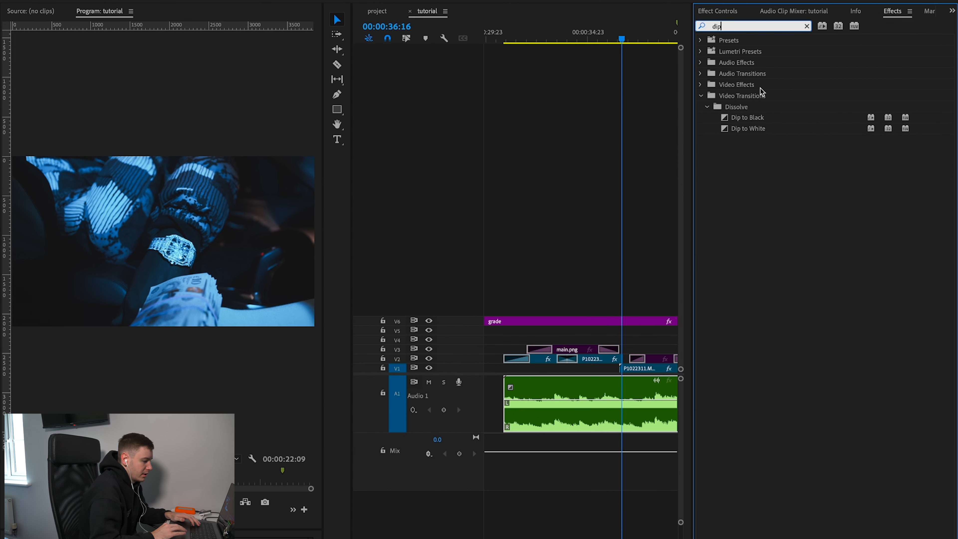
click(756, 119)
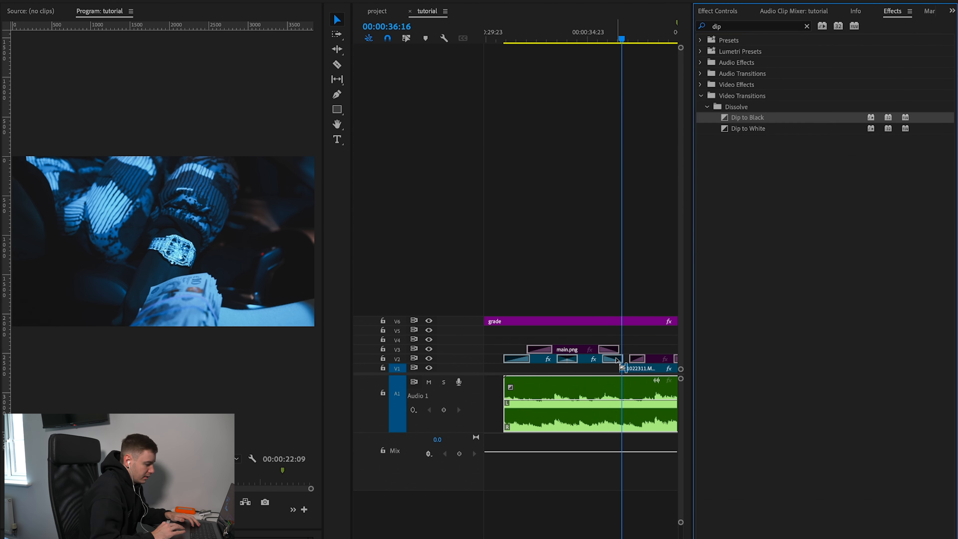
drag(617, 360, 618, 362)
click(591, 37)
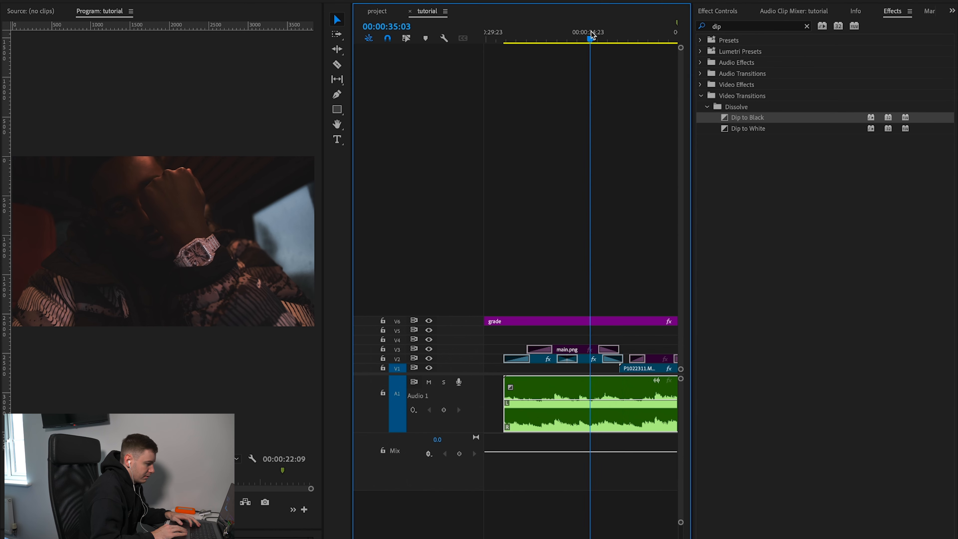
key(space)
key(space)
Apply a Dip to Black transition to the start of P1022311.MOV on V1.
scroll(580, 385, right, 3)
click(573, 370)
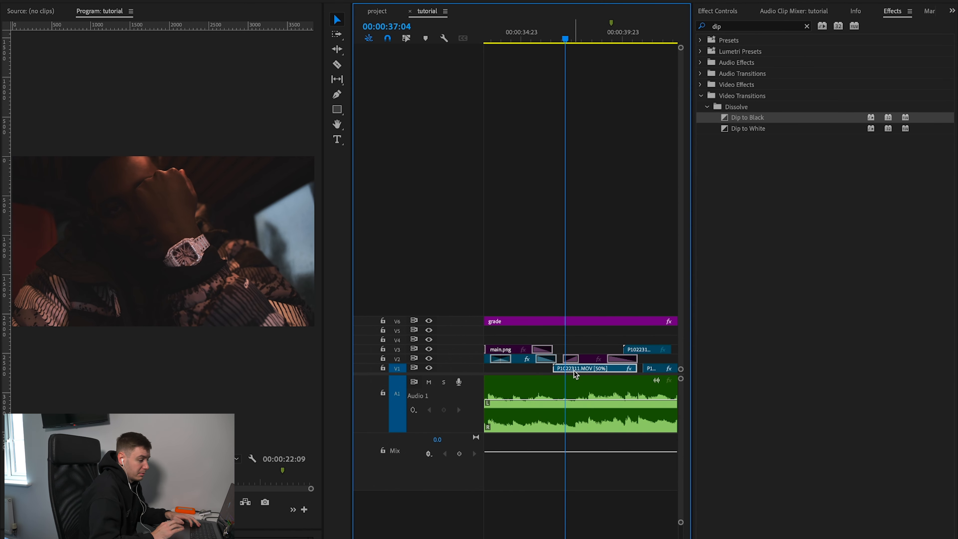
click(757, 120)
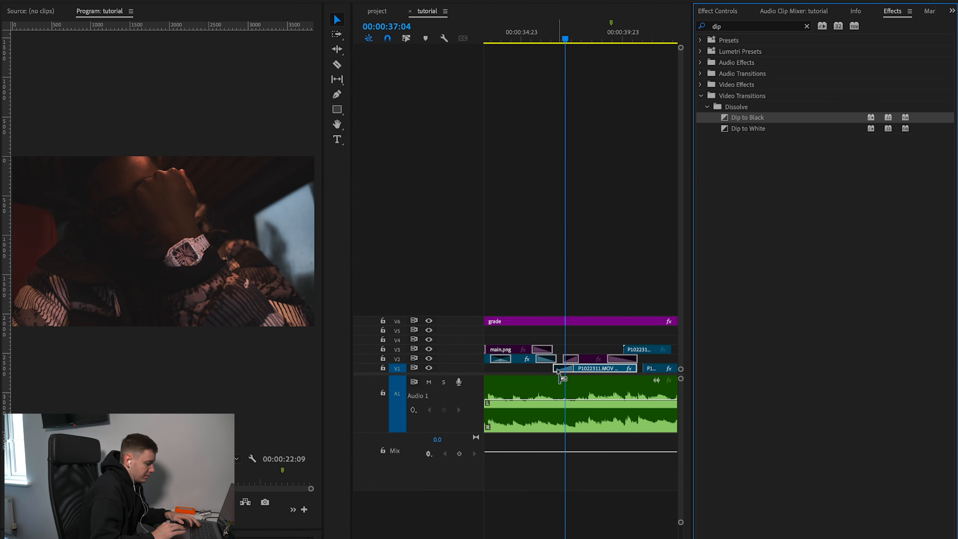
drag(558, 371, 558, 371)
Apply a Dip to Black transition to the end of P1022311.MOV on V1.
key(minus)
key(minus)
key(Down)
key(Down)
scroll(626, 366, right, 2)
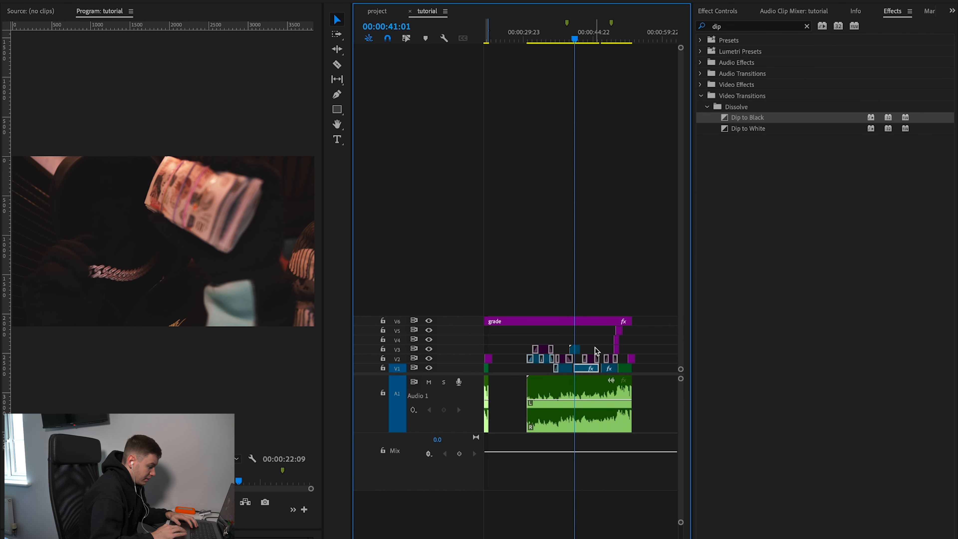
key(equal)
key(equal)
click(761, 119)
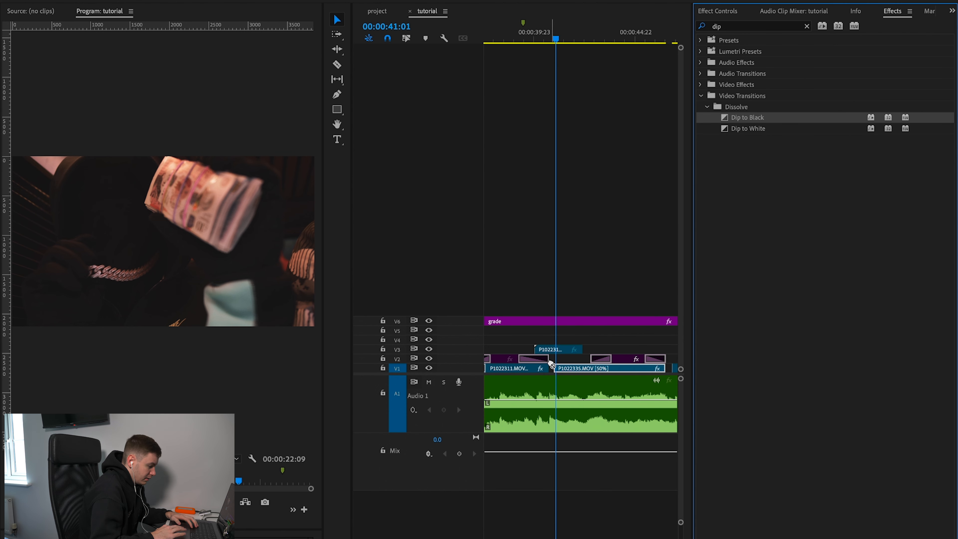
Apply a Dip to Black transition to the start of the overlay clip P1022313.MOV on V3.
scroll(547, 367, left, 2)
key(equal)
click(579, 350)
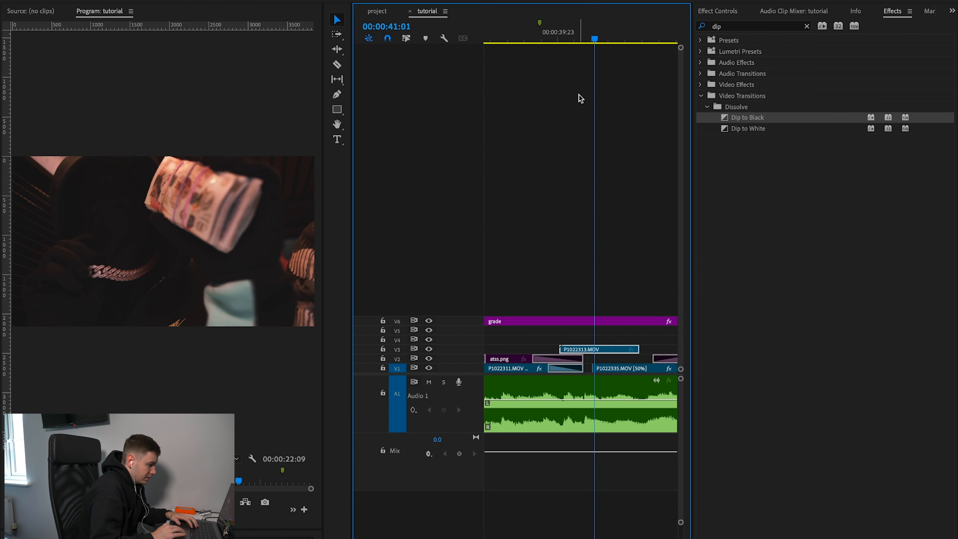
drag(548, 29, 570, 37)
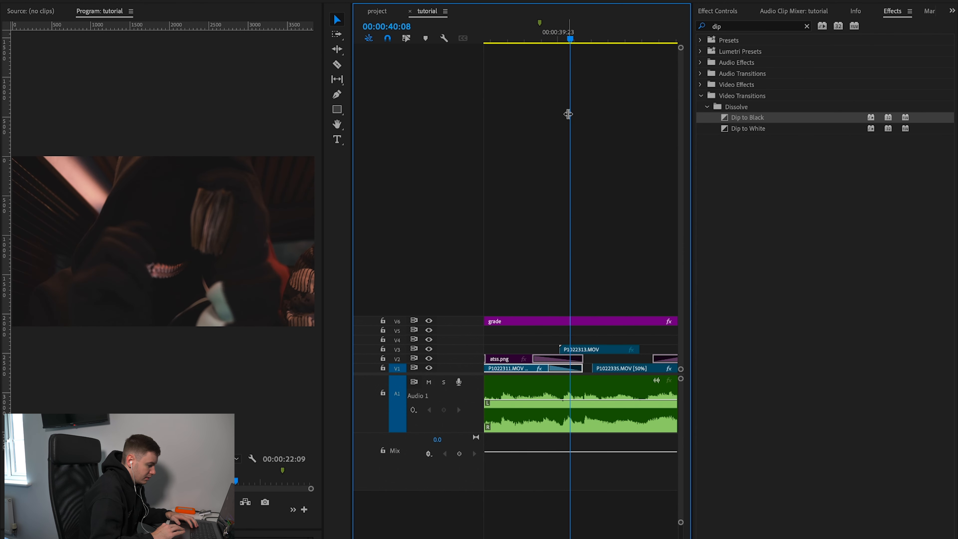
drag(746, 117, 577, 333)
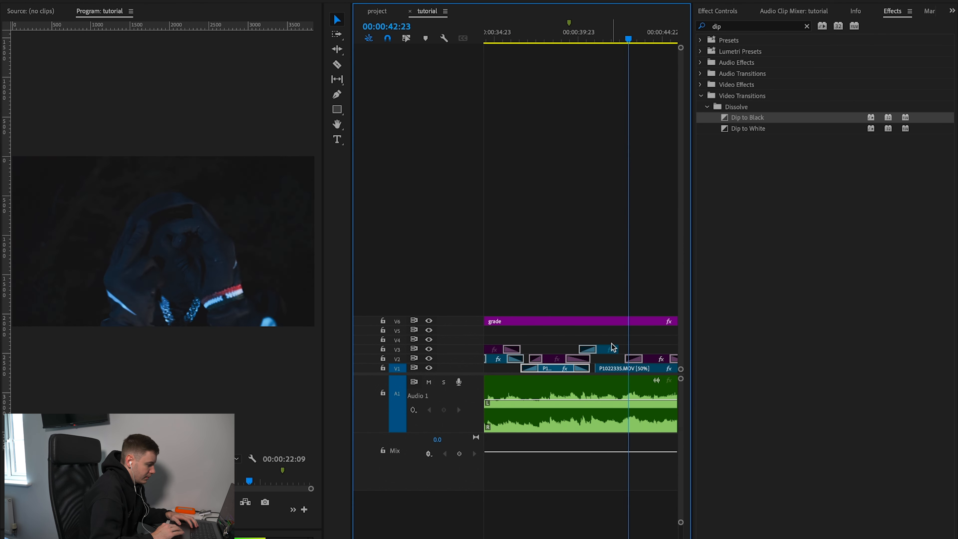
Apply Dip to Black to the end of P1022335.MOV and the start of P1022329.MOV on V1.
key(space)
scroll(621, 369, right, 2)
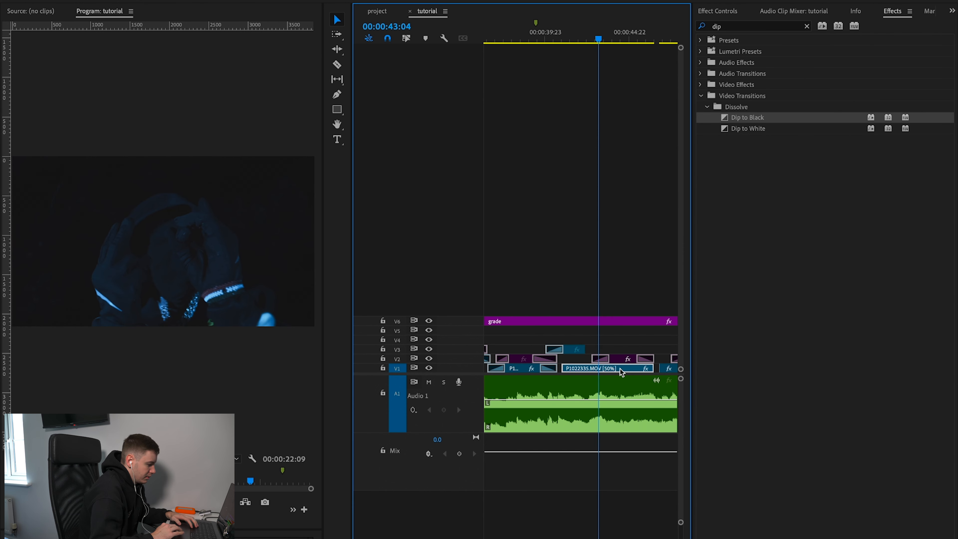
key(space)
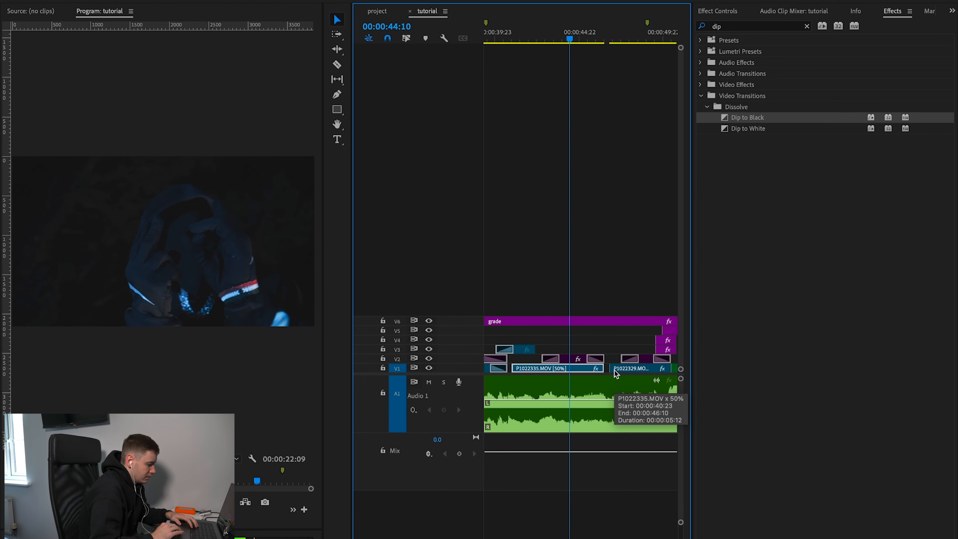
click(755, 120)
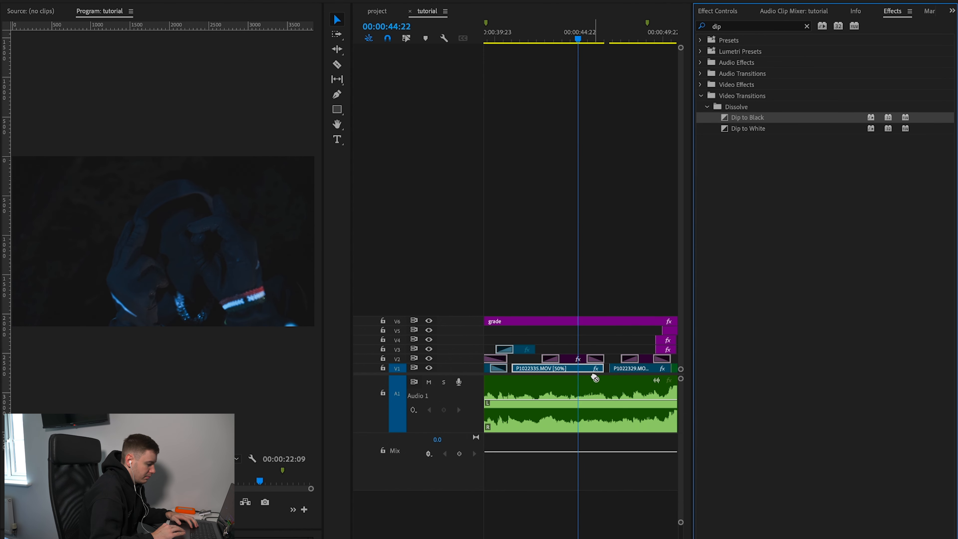
key(space)
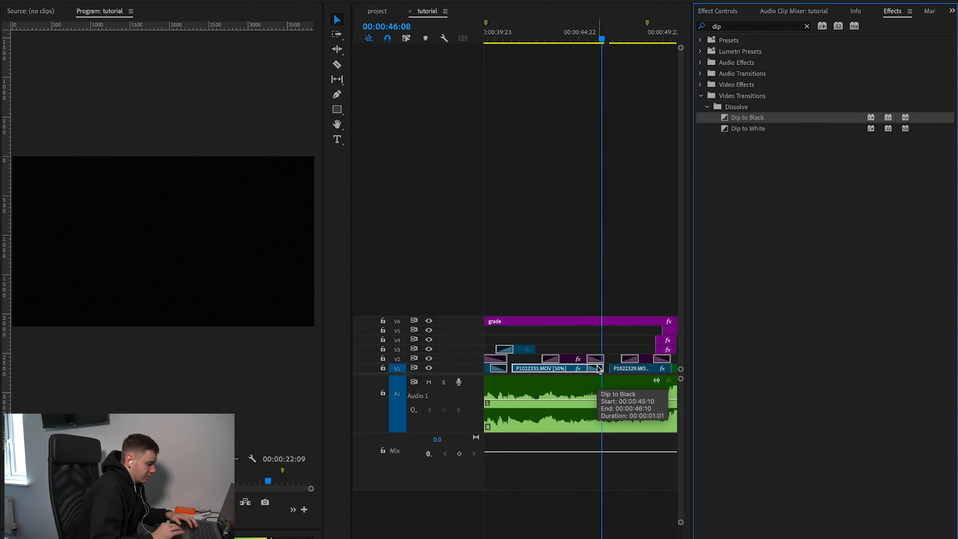
key(space)
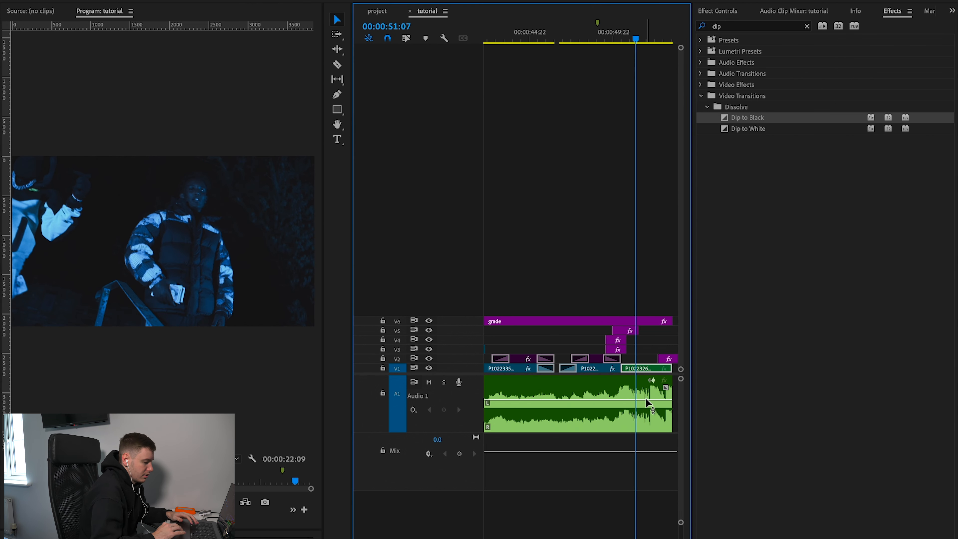
Save the project and move the playhead back to an earlier point in the sequence.
key(=)
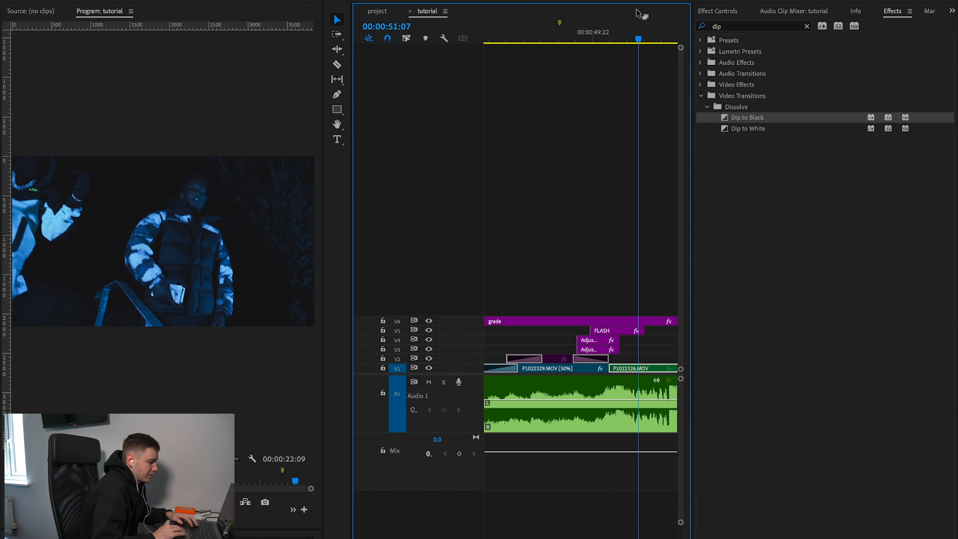
click(578, 40)
key(ctrl+s)
key(minus)
key(minus)
key(minus)
key(minus)
click(495, 40)
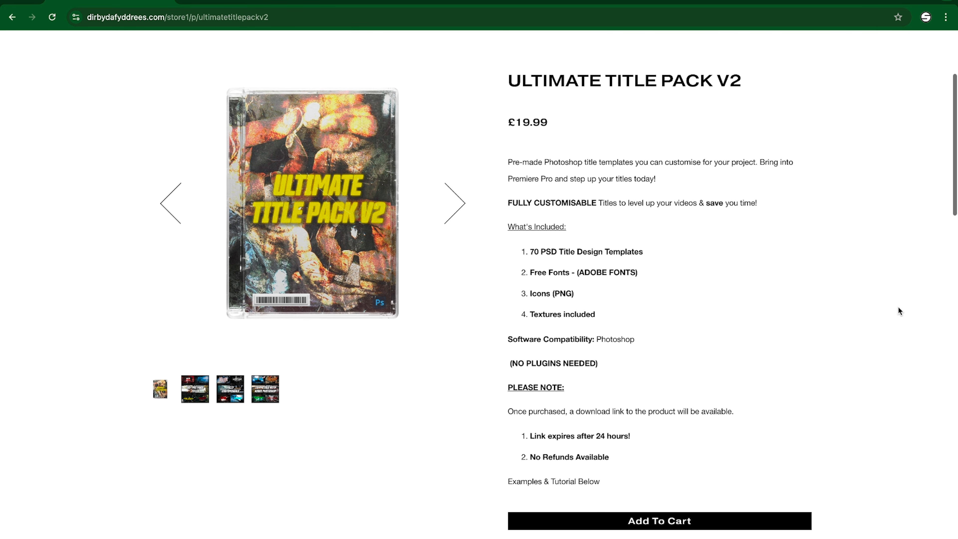
In the browser, look through the Ultimate Title Pack V2 product page and its included title templates.
scroll(899, 311, down, 6)
scroll(899, 310, down, 8)
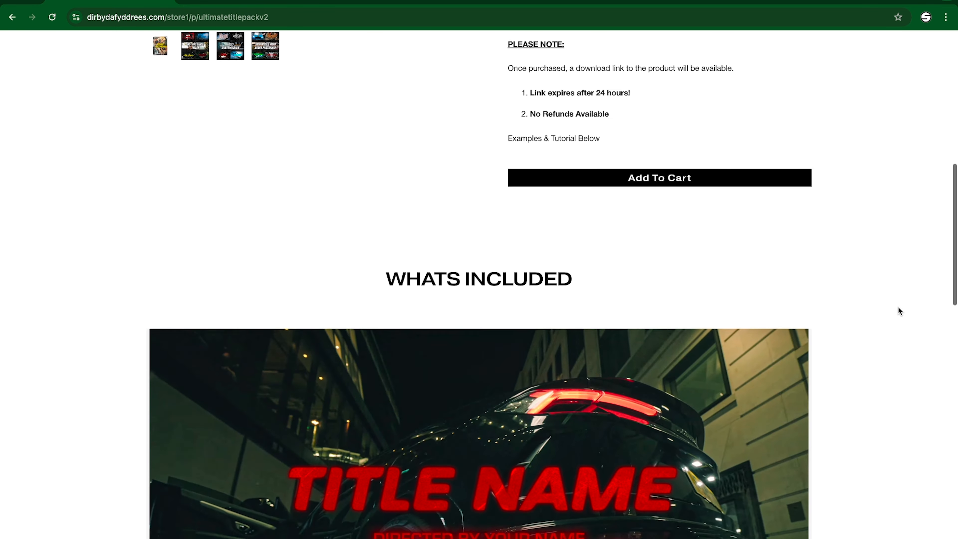
scroll(899, 311, down, 6)
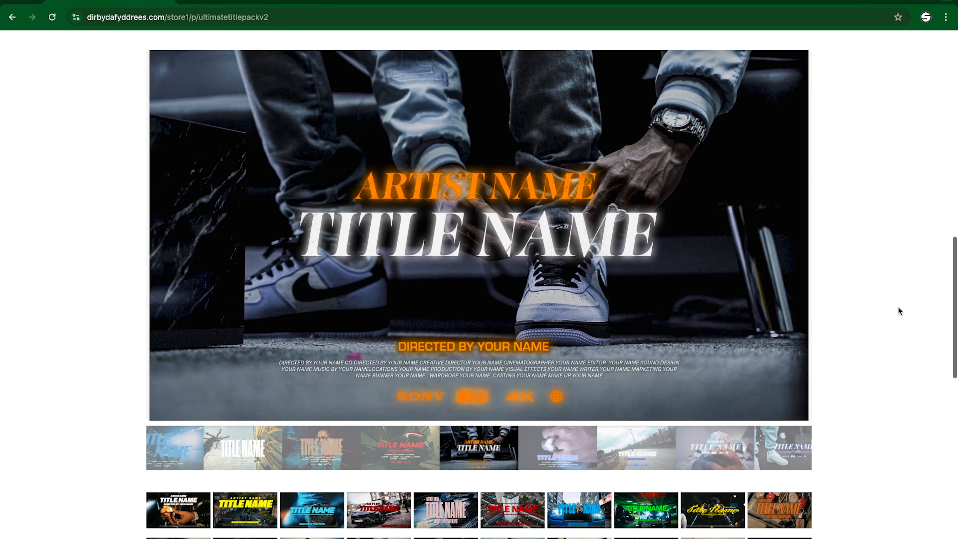
scroll(899, 311, down, 6)
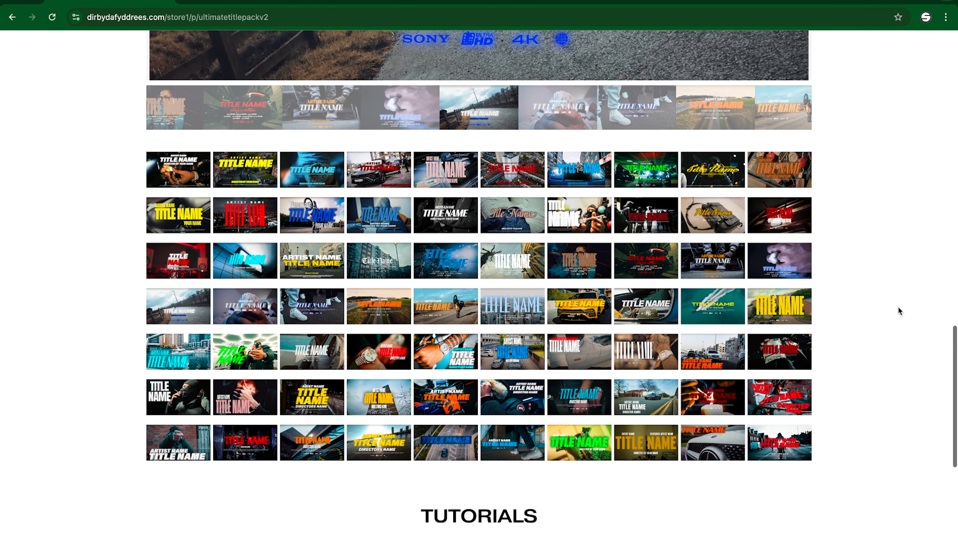
In Photoshop, update the text layers of TITLE 49.psd for vector-based output.
key(Return)
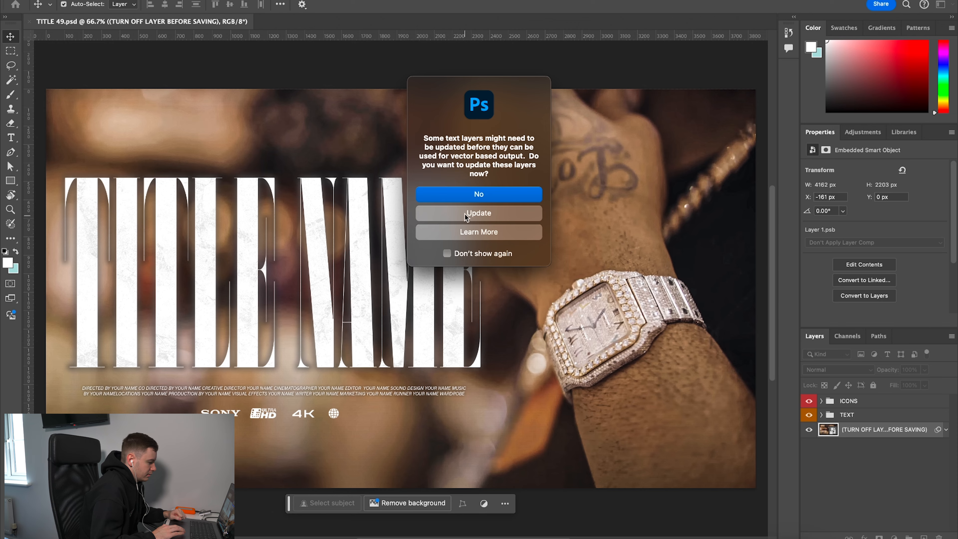
click(475, 213)
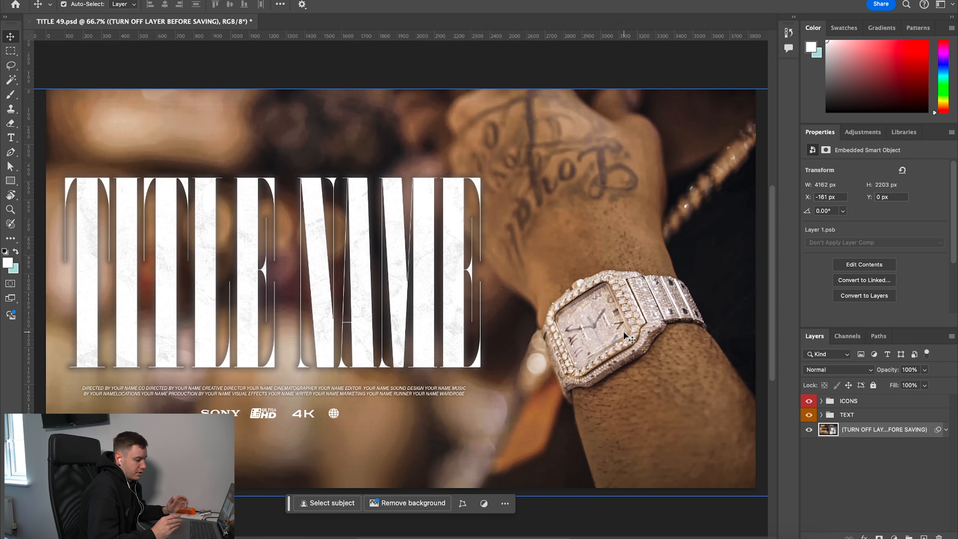
key(super+0)
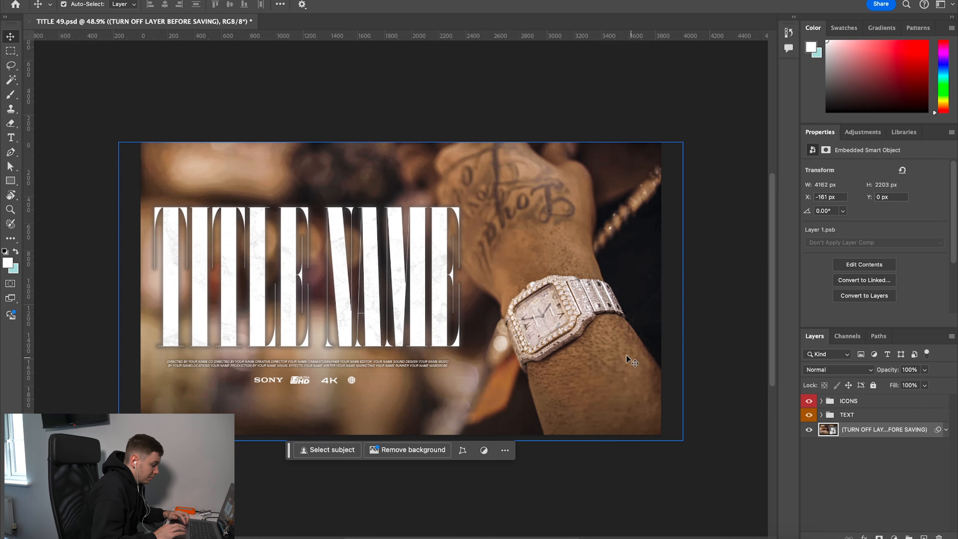
key(super+plus)
Expand the TEXT group and replace the wording of the TITLE NAME layer with EXAMPLE.
click(820, 417)
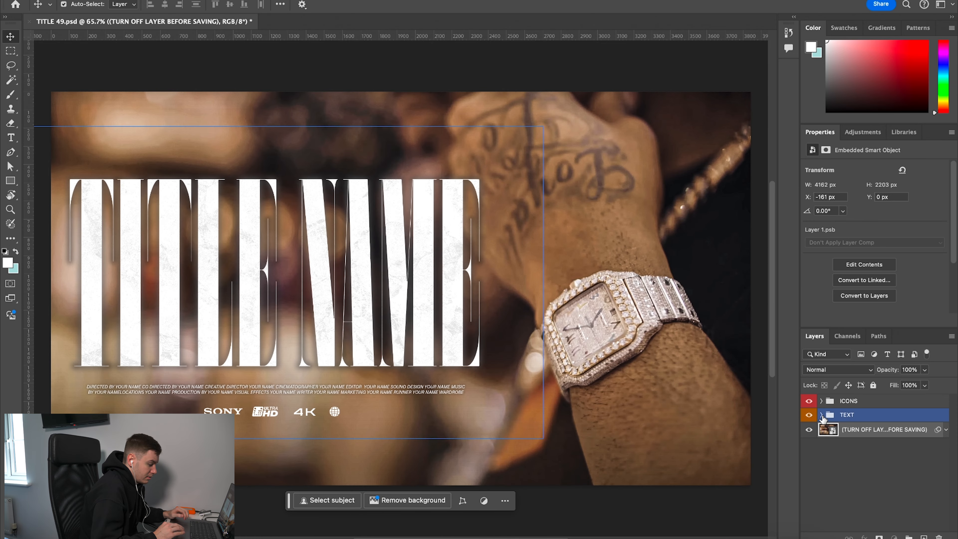
click(822, 415)
scroll(502, 336, down, 1)
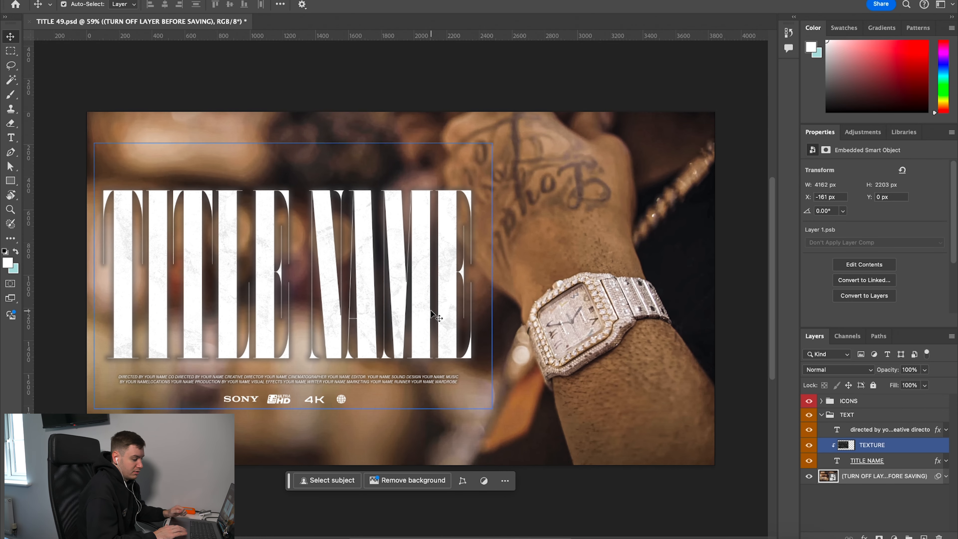
click(878, 461)
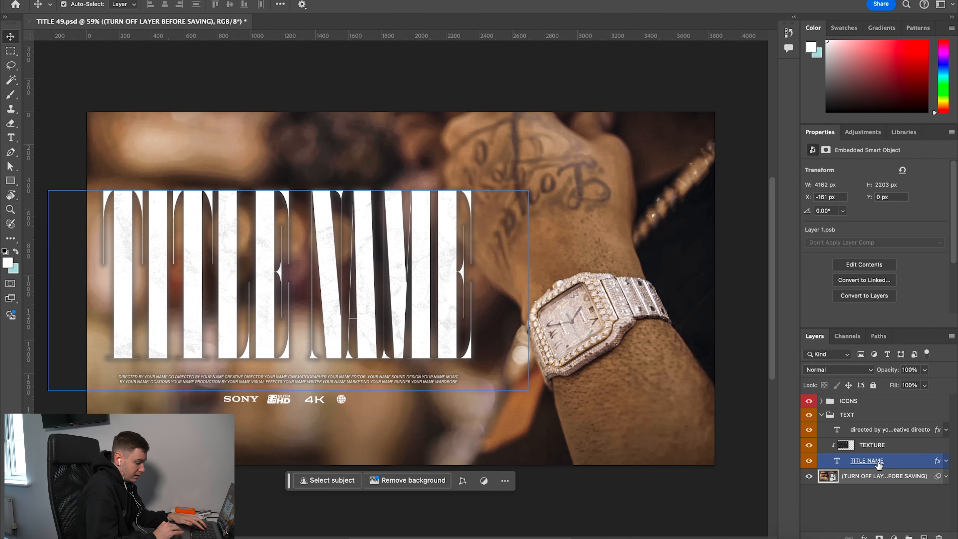
double_click(836, 460)
drag(460, 252, 38, 272)
text(EXAMPLE)
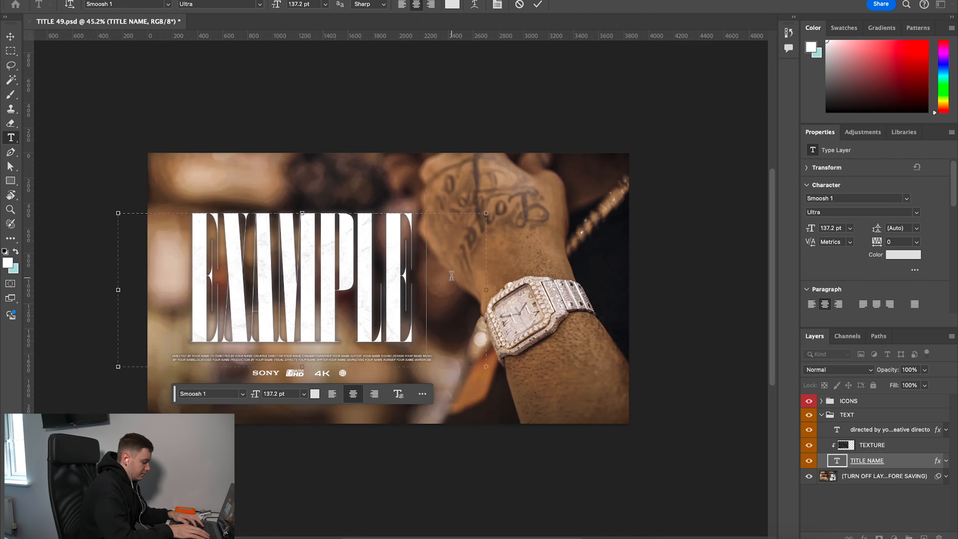
Complete the title wording as EXAMPLE VIDEO and widen its text box to span the full canvas width.
text( VI)
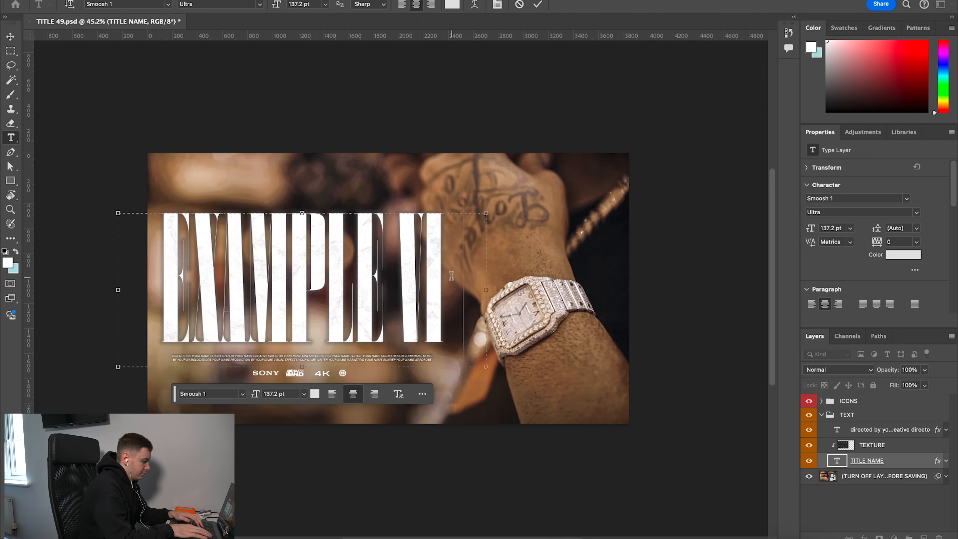
key(BackSpace)
key(BackSpace)
key(BackSpace)
text(VIDEO)
drag(529, 290, 630, 289)
drag(116, 292, 146, 292)
key(super+Return)
Scale the TEXTURE layer up to about 145% and reposition it so it covers the whole title.
click(881, 448)
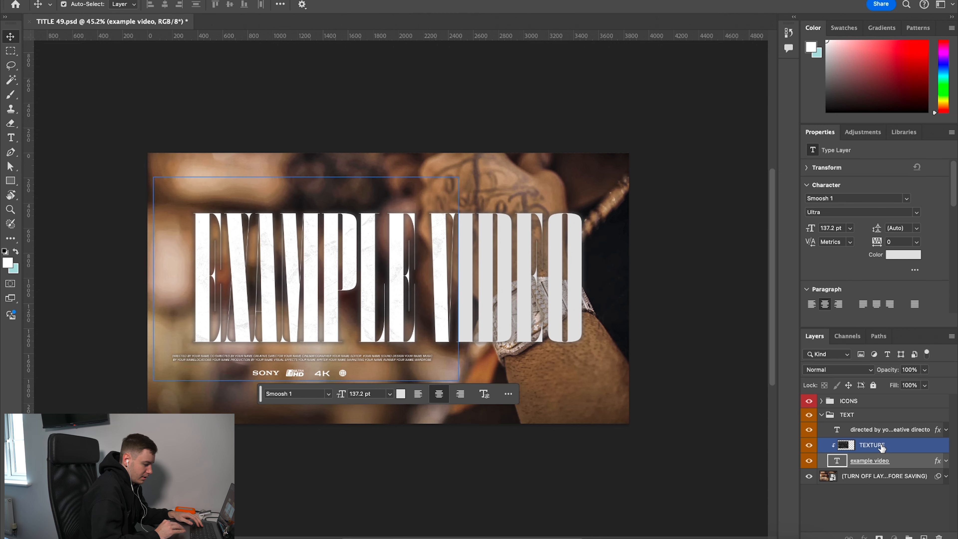
key(super+t)
drag(458, 278, 596, 279)
drag(286, 302, 305, 283)
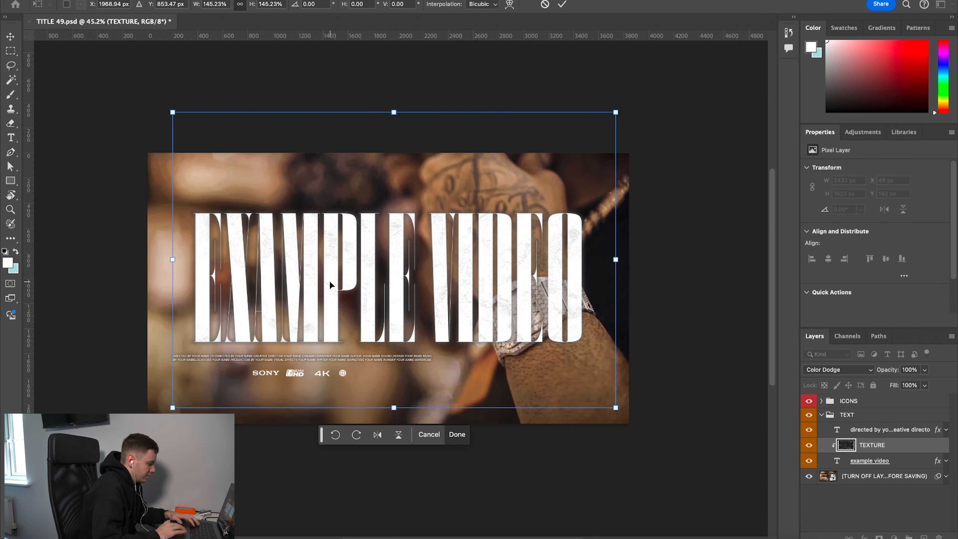
key(Return)
Move the small credits text layer so it sits centred beneath the EXAMPLE VIDEO title.
click(870, 430)
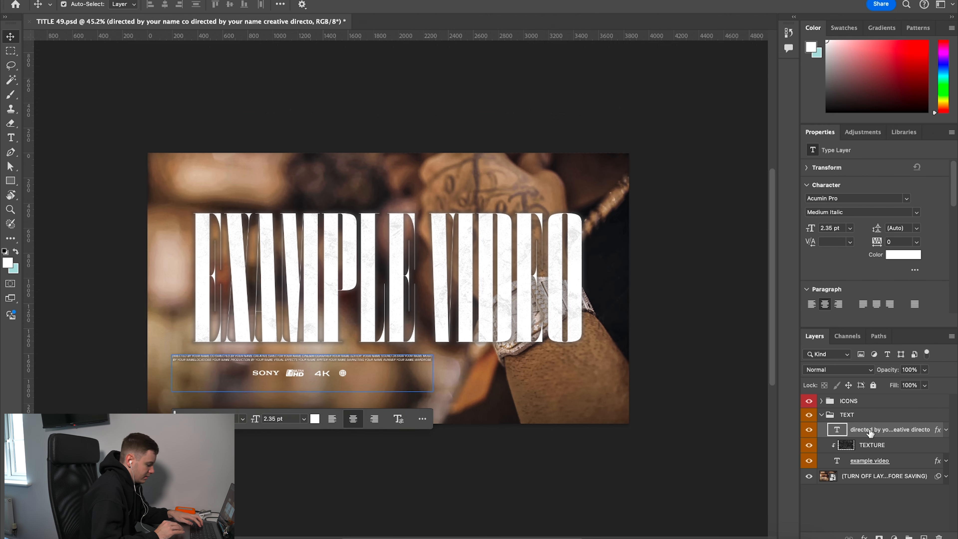
key(super+t)
drag(320, 361, 404, 360)
key(Return)
scroll(405, 361, up, 4)
scroll(405, 361, down, 3)
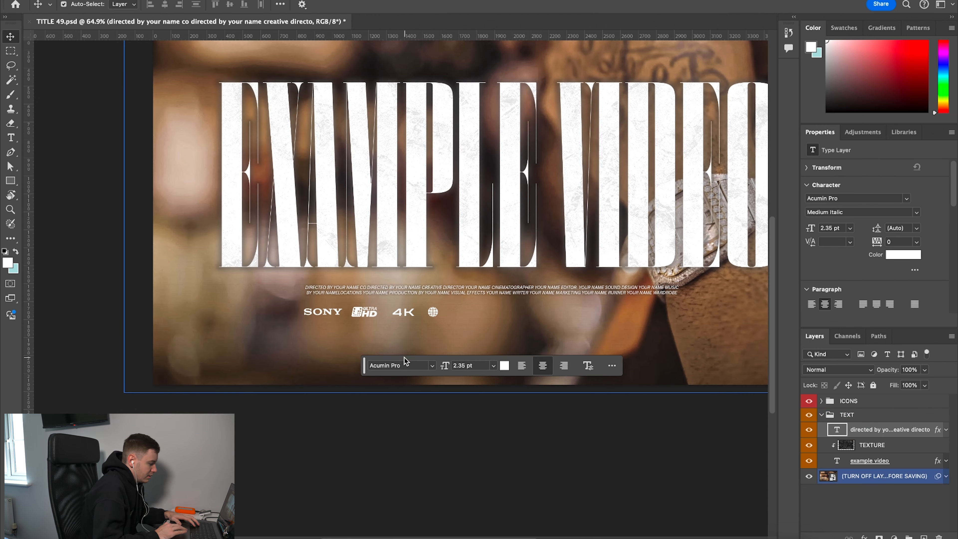
scroll(494, 311, up, 2)
scroll(493, 311, right, 3)
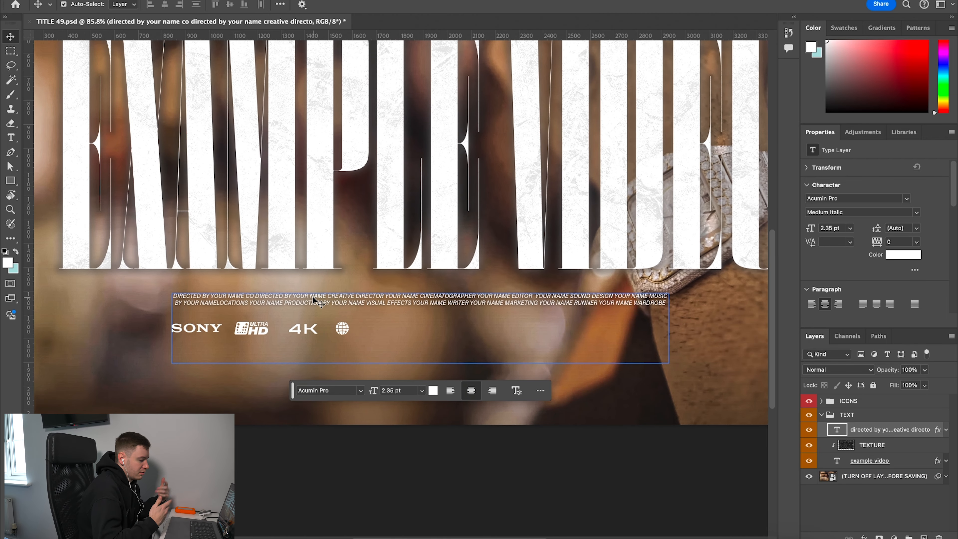
Move the ICONS group so the logos are centred beneath the credits text.
click(858, 401)
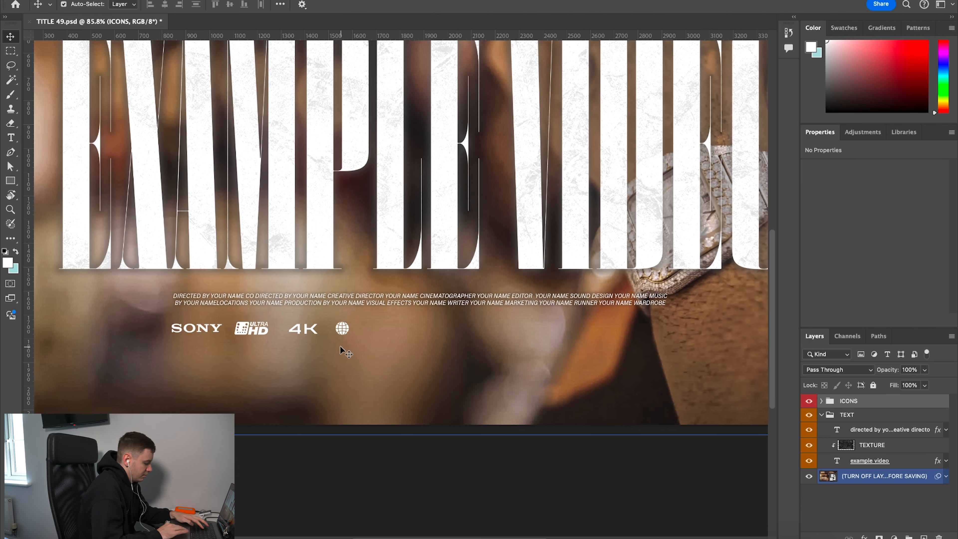
scroll(341, 347, down, 2)
scroll(340, 351, down, 2)
key(ctrl+t)
drag(317, 335, 442, 321)
key(Return)
scroll(415, 302, down, 2)
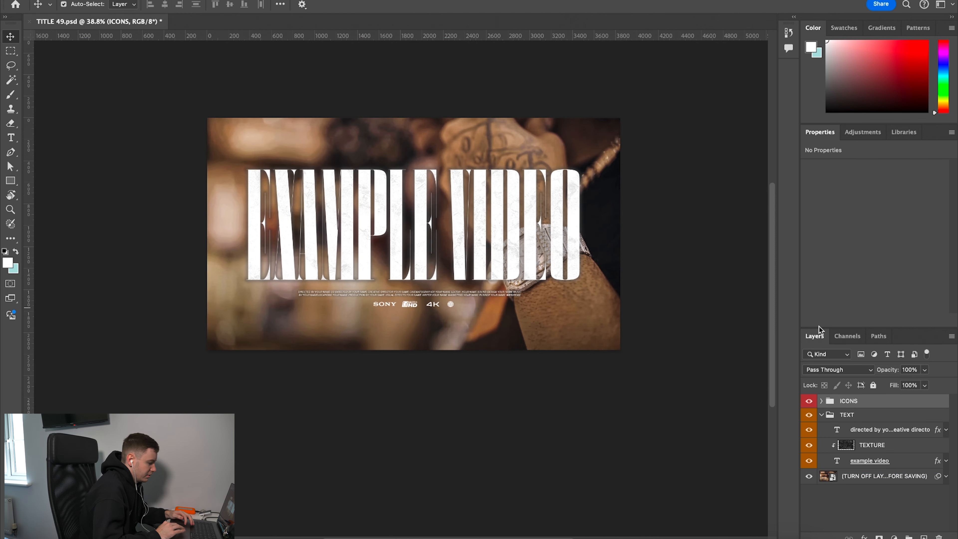
Hide the background image layer and export the title as TITLE test.png.
click(809, 476)
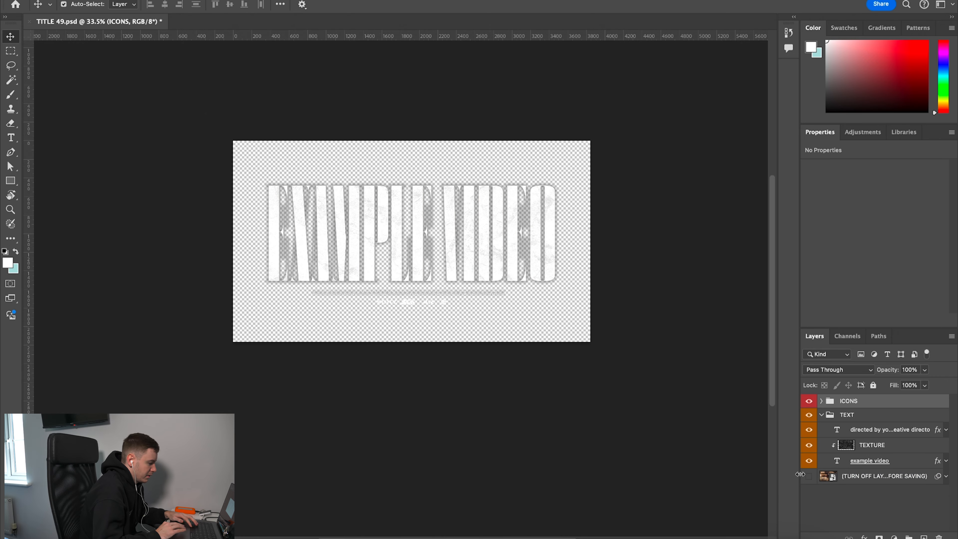
scroll(619, 344, up, 1)
scroll(470, 271, up, 1)
click(470, 271)
scroll(589, 191, down, 2)
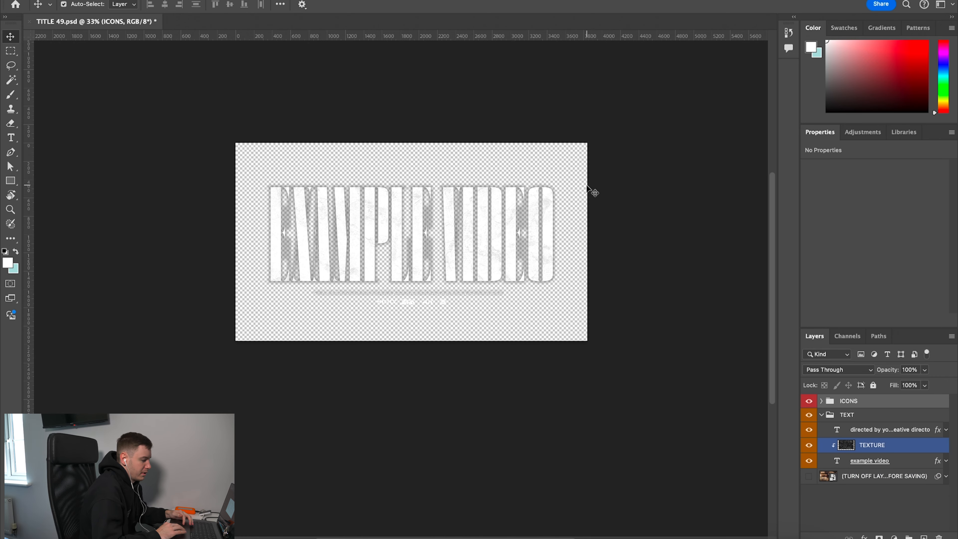
click(104, 1)
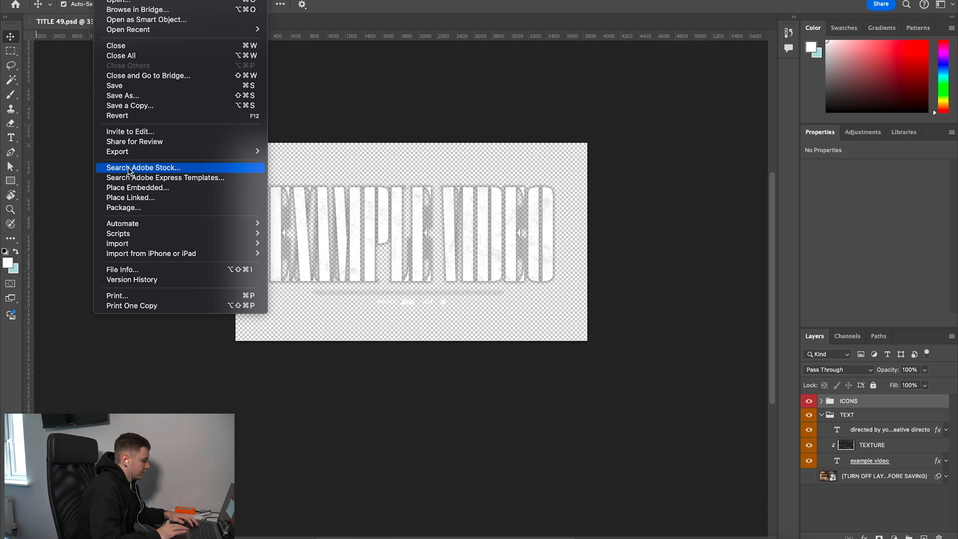
mouse_move(170, 152)
click(339, 155)
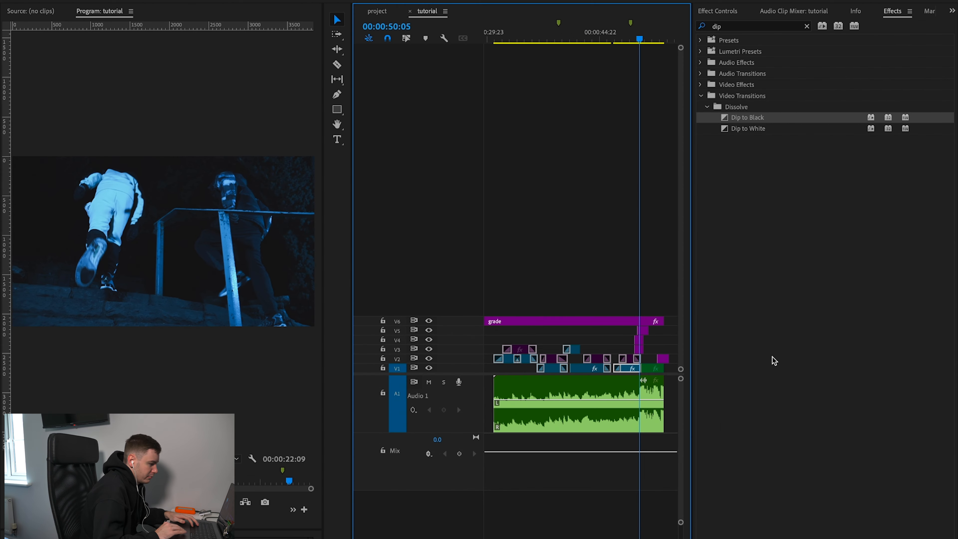
In Premiere Pro, import TITLE test.png from the music video intro folder inside YOUTUBE VIDS.
scroll(719, 14, up, 3)
click(719, 12)
double_click(756, 347)
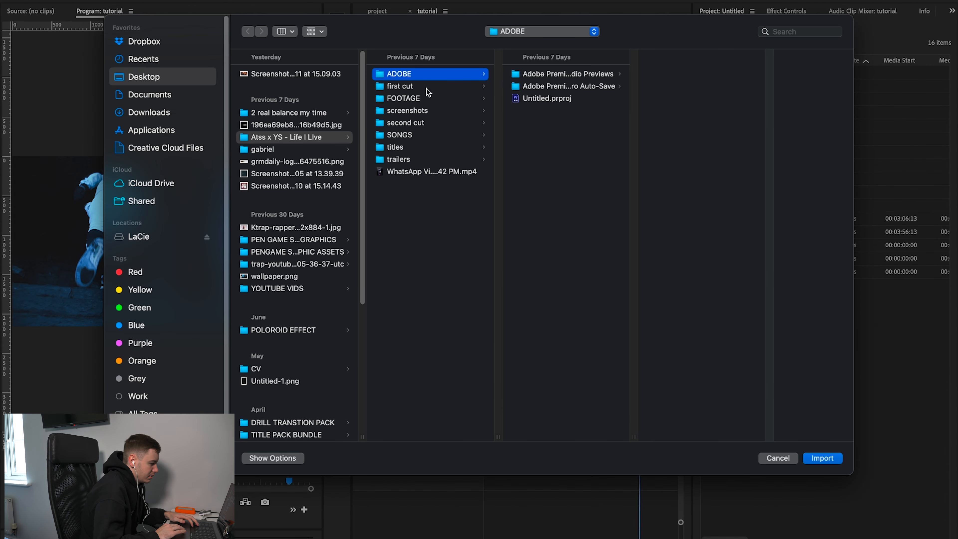
click(284, 289)
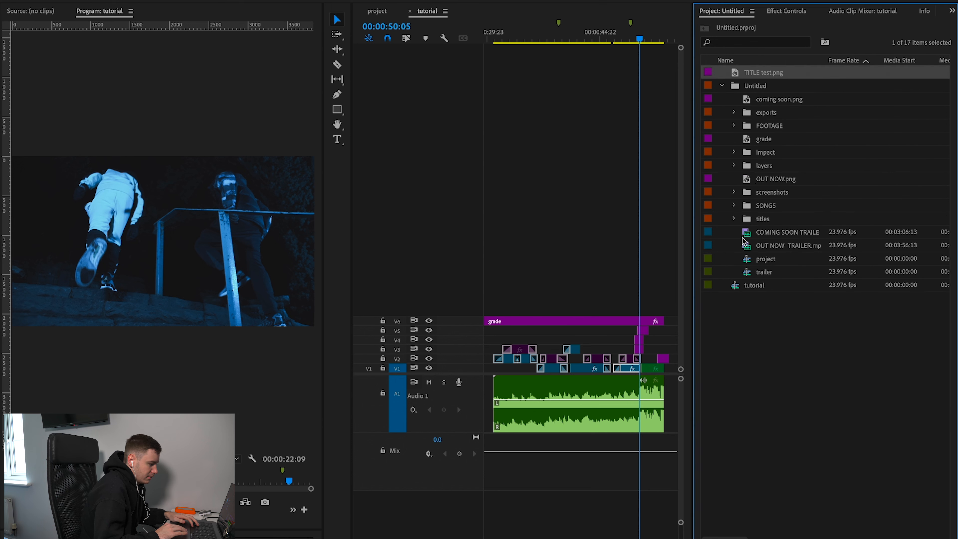
Place TITLE test.png in the tutorial sequence over the main.png title clip and set its scale to 85.
drag(741, 74, 551, 334)
click(598, 339)
click(788, 11)
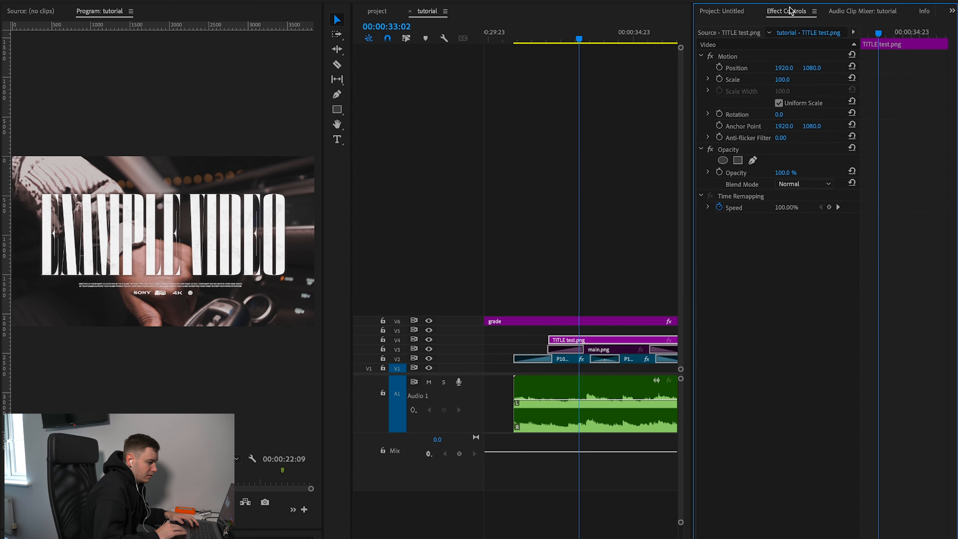
drag(782, 80, 777, 79)
click(581, 341)
key(super+Left)
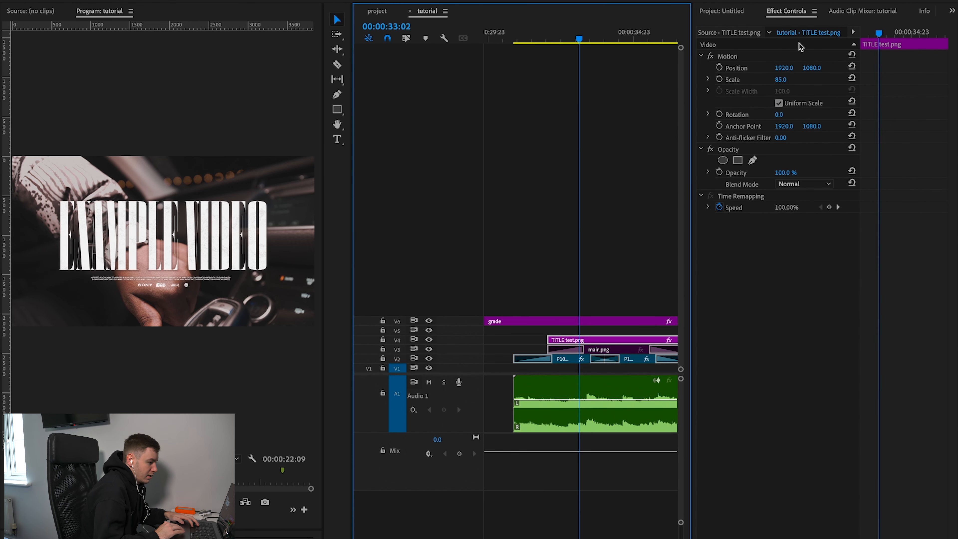
Find the Additive Dissolve transition and apply it to the TITLE test.png clip.
click(950, 10)
click(913, 74)
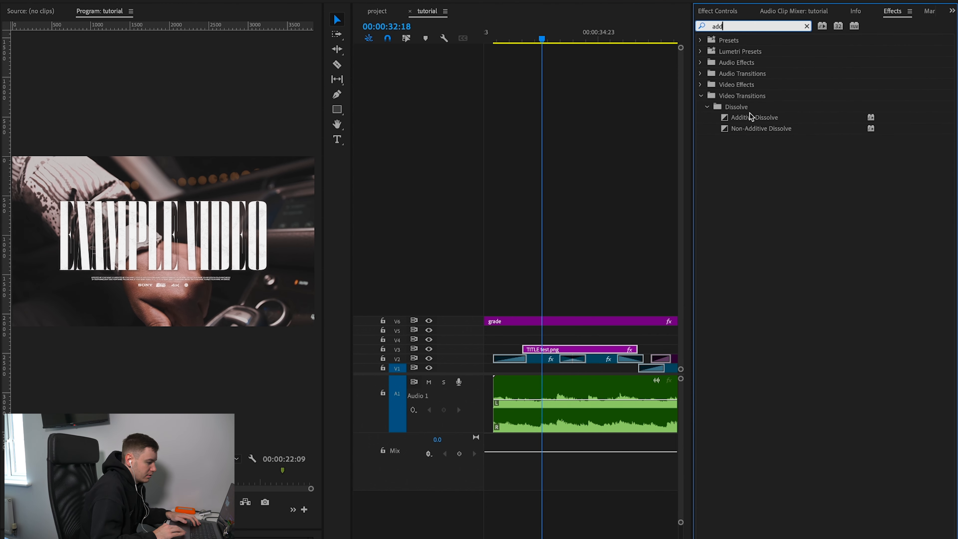
drag(750, 116, 613, 259)
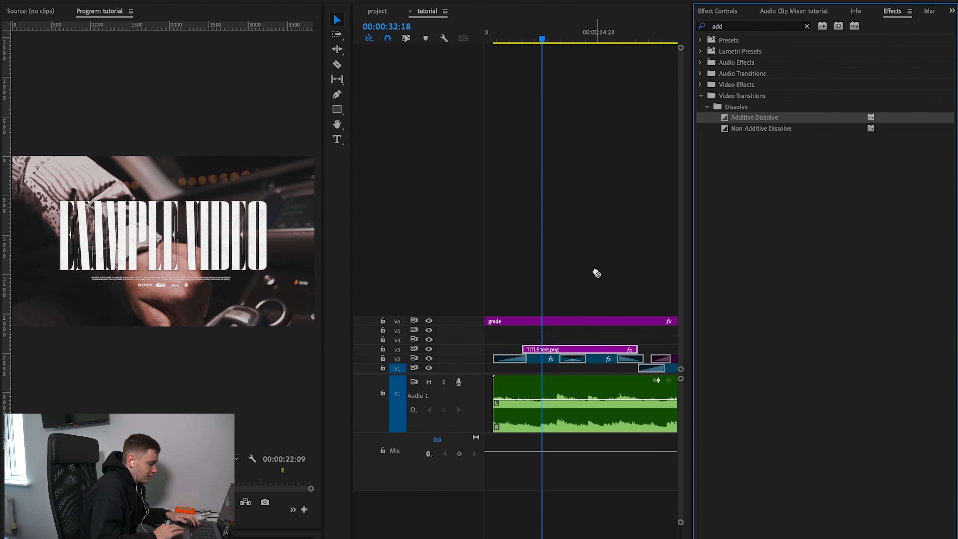
drag(523, 352, 528, 347)
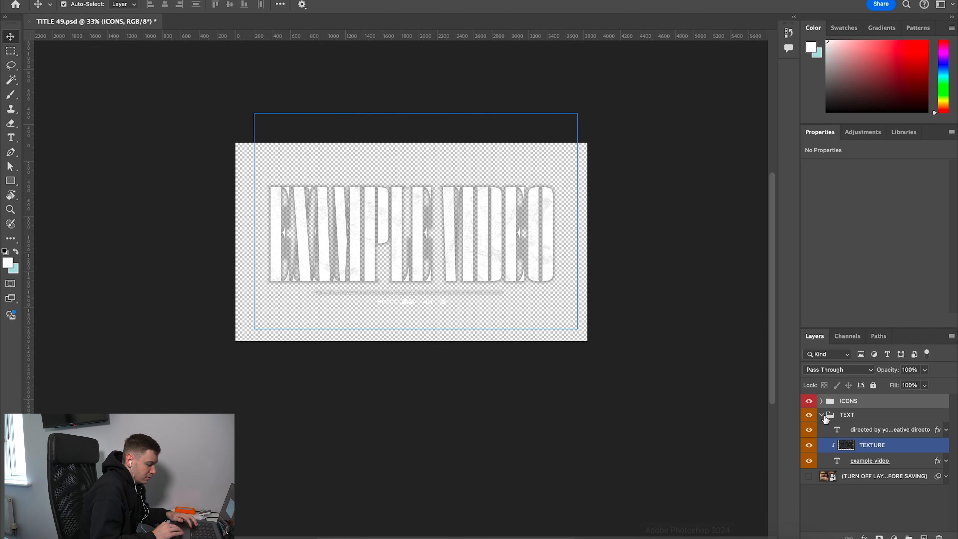
In Photoshop, collapse and duplicate the TEXT group, then hide the original group.
click(846, 415)
click(821, 415)
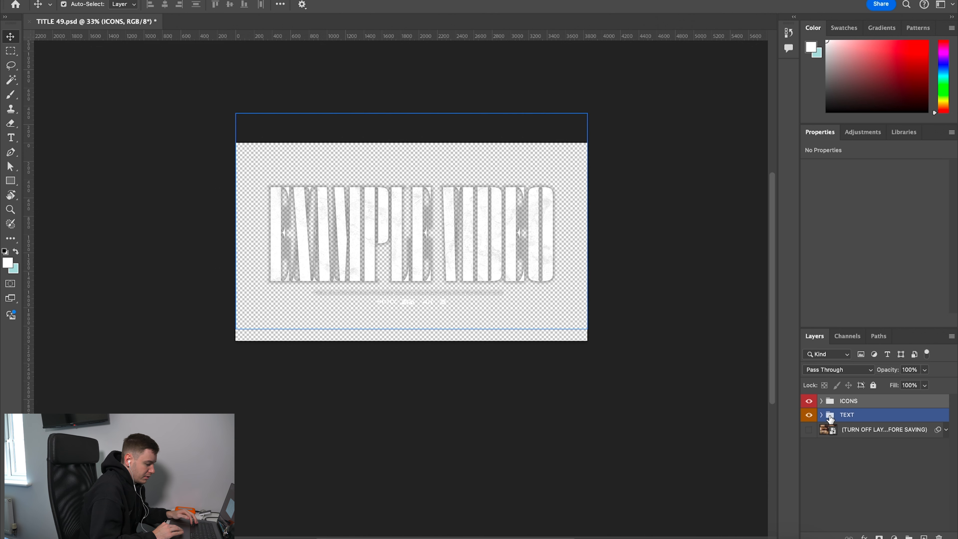
key(ctrl+j)
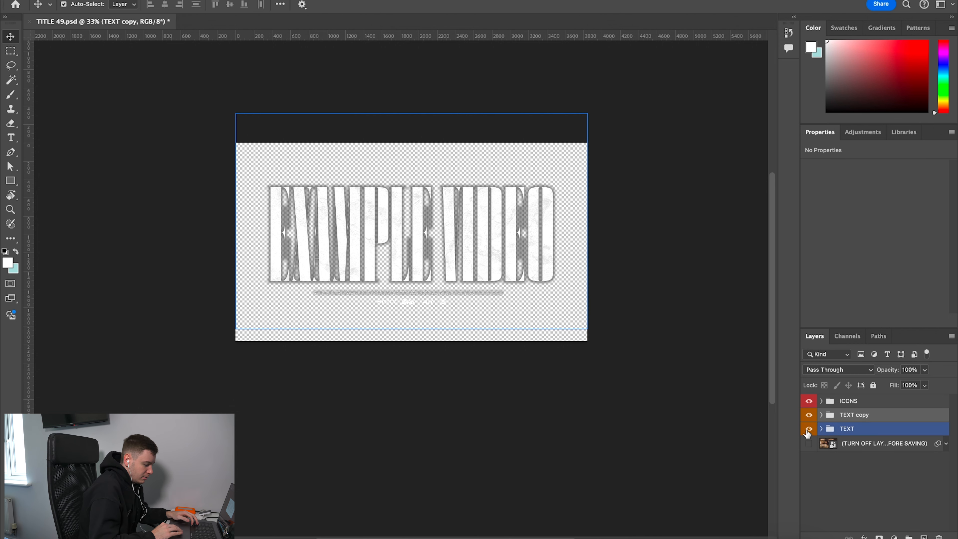
click(808, 429)
Delete the credits text layer from the TEXT copy group and hide the ICONS group.
click(820, 415)
click(874, 430)
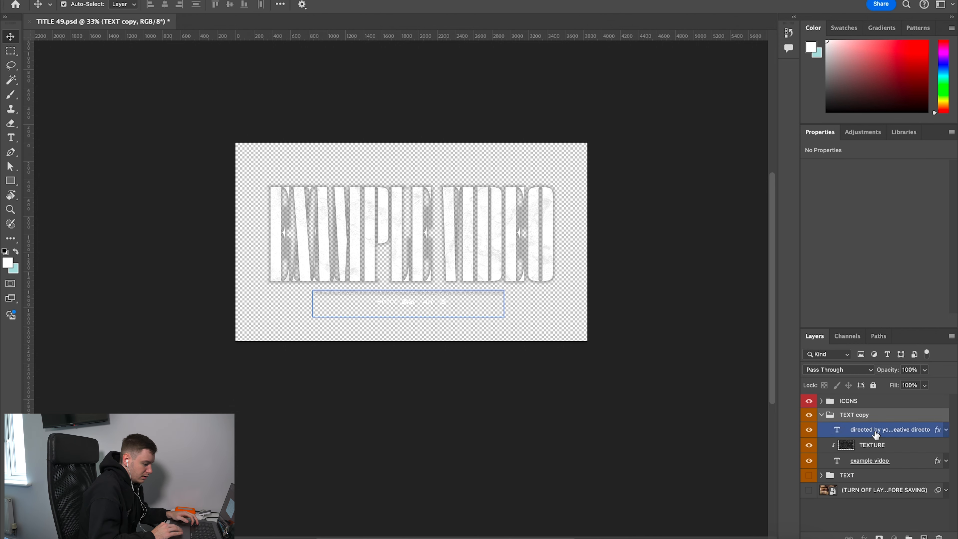
key(Delete)
scroll(531, 300, up, 2)
click(808, 401)
scroll(531, 299, up, 1)
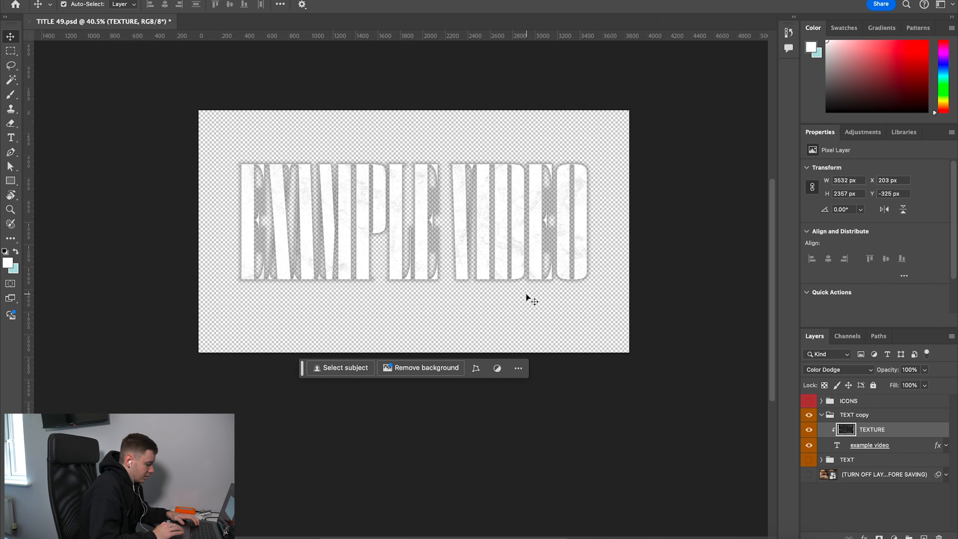
Replace the EXAMPLE VIDEO wording in the TEXT copy group with artist.
key(t)
drag(582, 218, 165, 189)
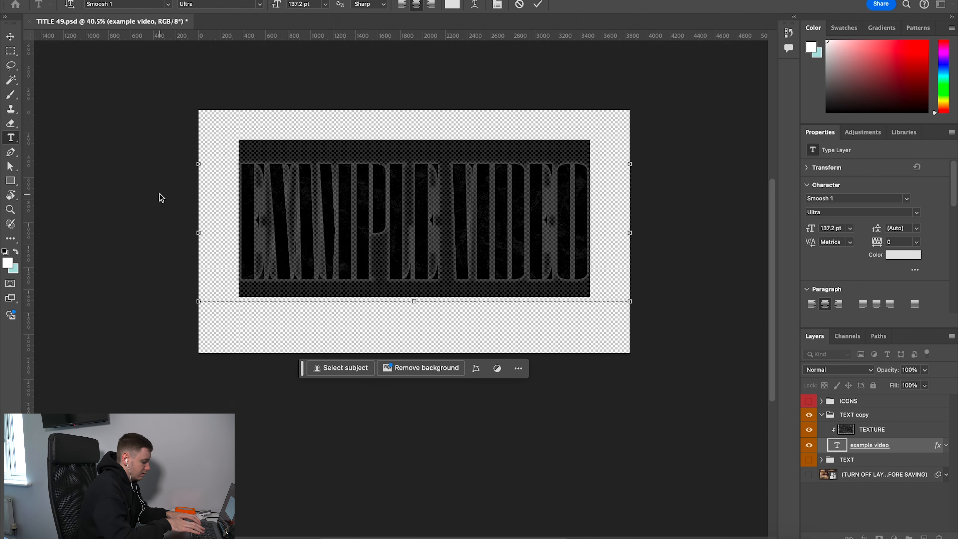
text(artist)
key(ctrl+Return)
key(v)
Move the TEXT copy group to the left side of the canvas and export the artwork as artisti.png.
click(879, 415)
key(ctrl+t)
drag(476, 241, 346, 250)
key(Return)
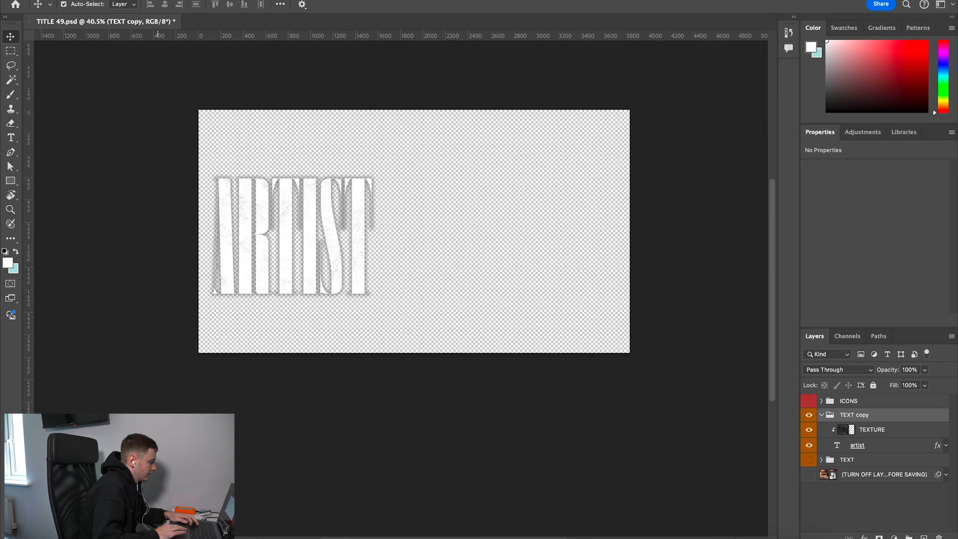
click(178, 4)
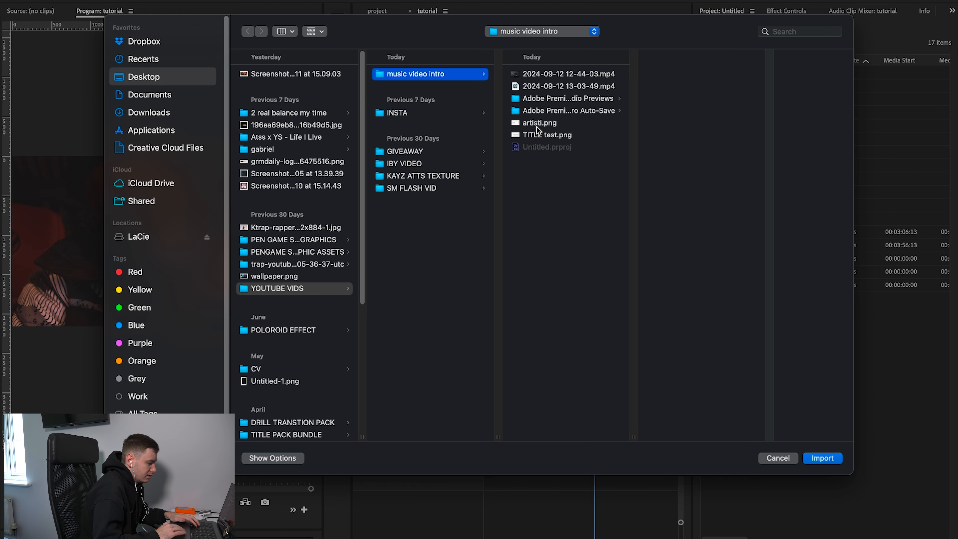
In Premiere Pro, import artisti.png and place it on V2 in place of the existing title, trimmed to the same length.
key(Return)
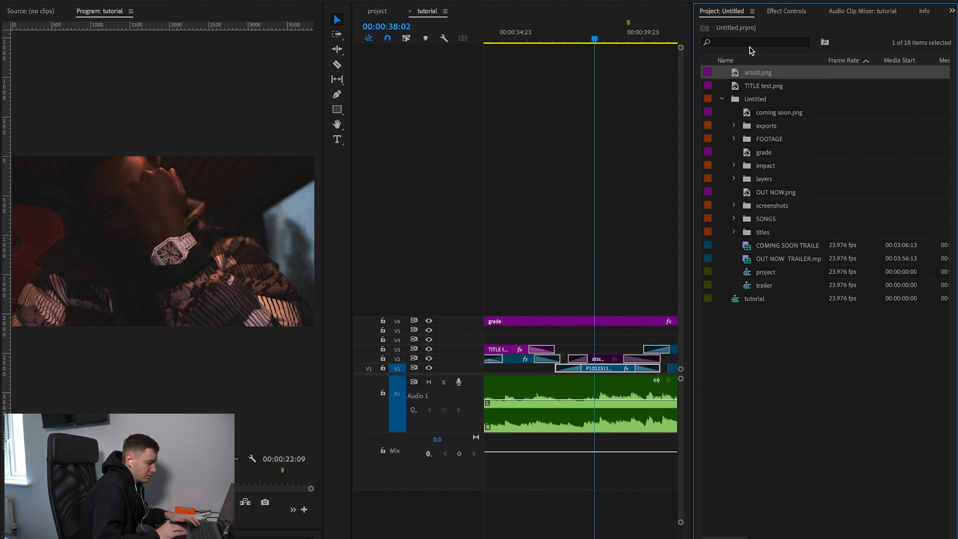
drag(739, 70, 569, 331)
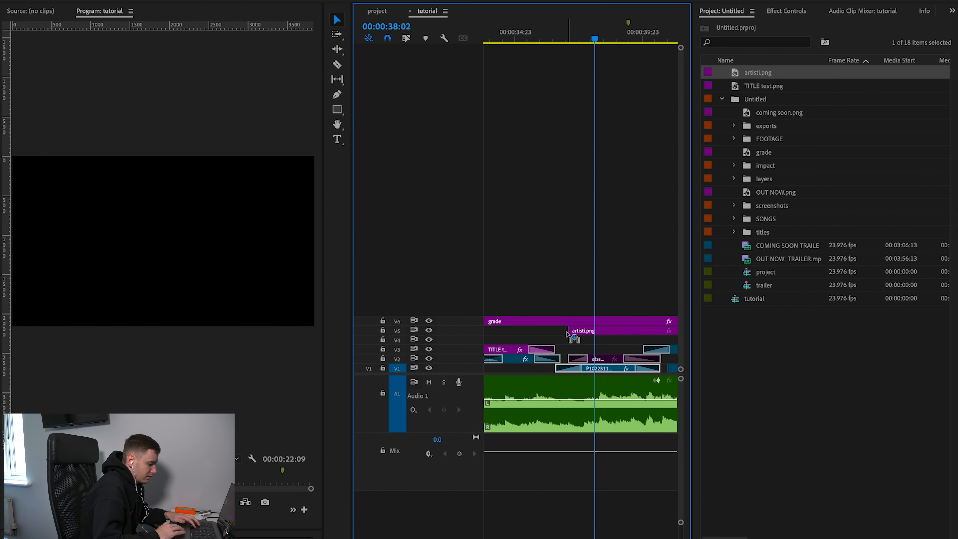
key(c)
key(v)
drag(631, 332, 630, 358)
Scale down the artisti.png title and reposition it in the lower left of the video frame.
click(787, 11)
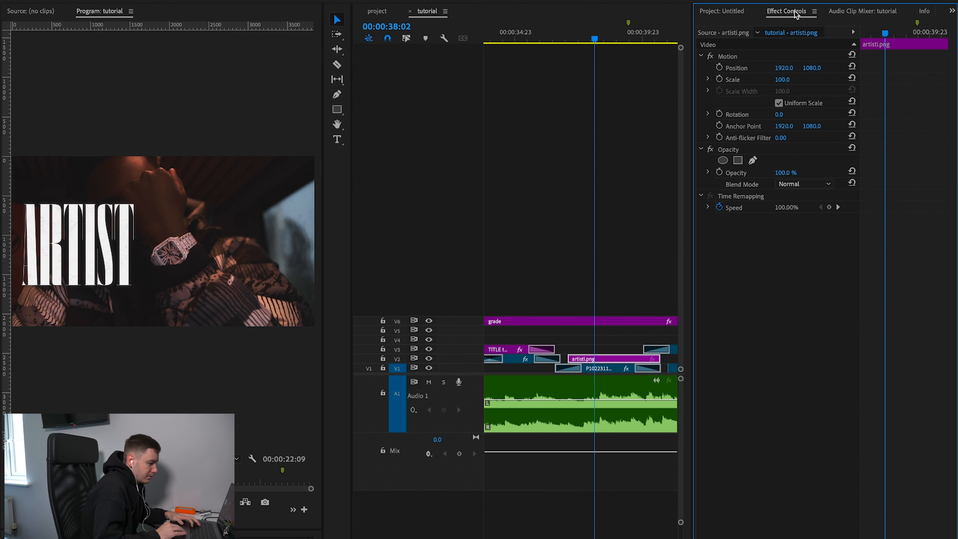
drag(781, 82, 773, 82)
Apply Additive Dissolve to both ends of the artisti.png clip and set the ending transition's duration to 00:00:01:16.
drag(754, 117, 576, 359)
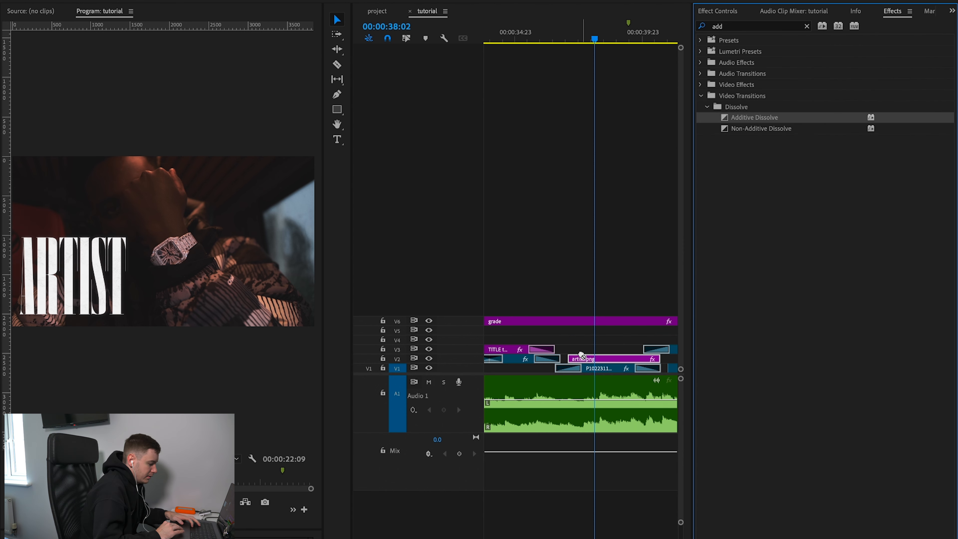
drag(685, 306, 583, 364)
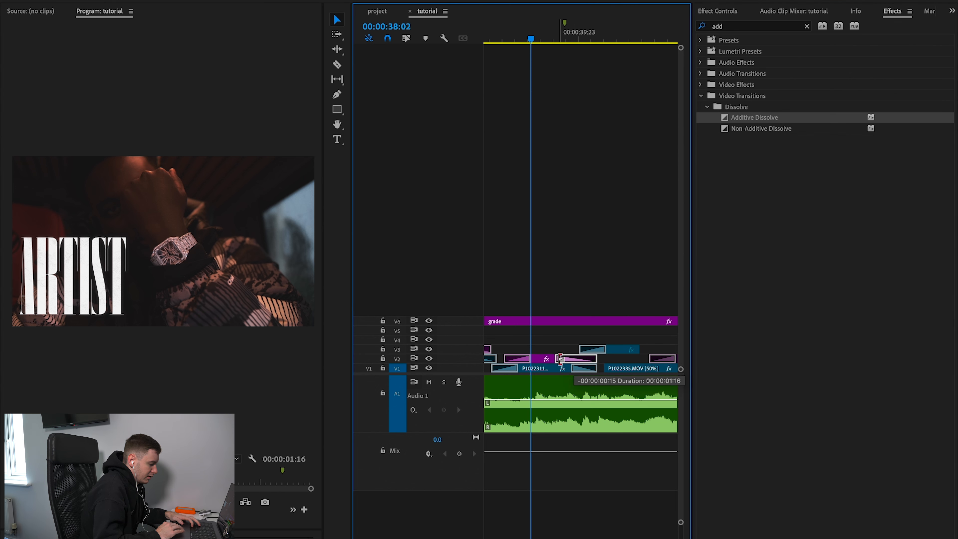
Check the existing V2 title clip at 00:00:43:23 by toggling it on and off, and save the project.
scroll(554, 81, up, 3)
click(550, 39)
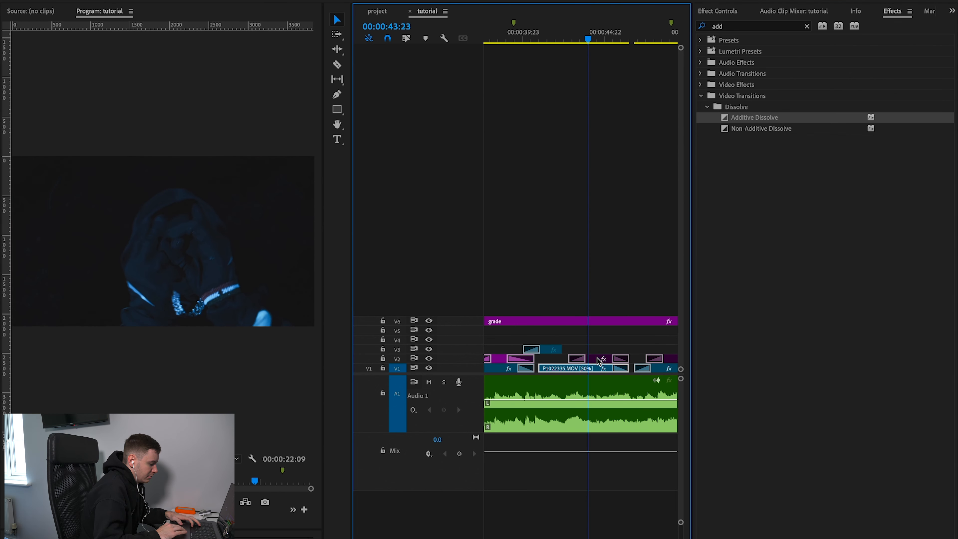
click(596, 359)
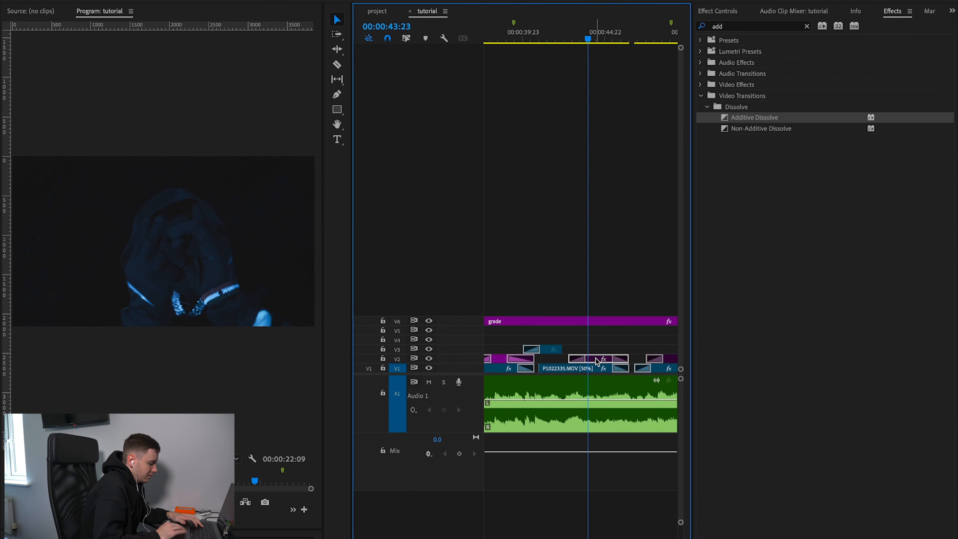
key(shift+super+e)
key(shift+super+e)
scroll(595, 357, left, 2)
key(super+s)
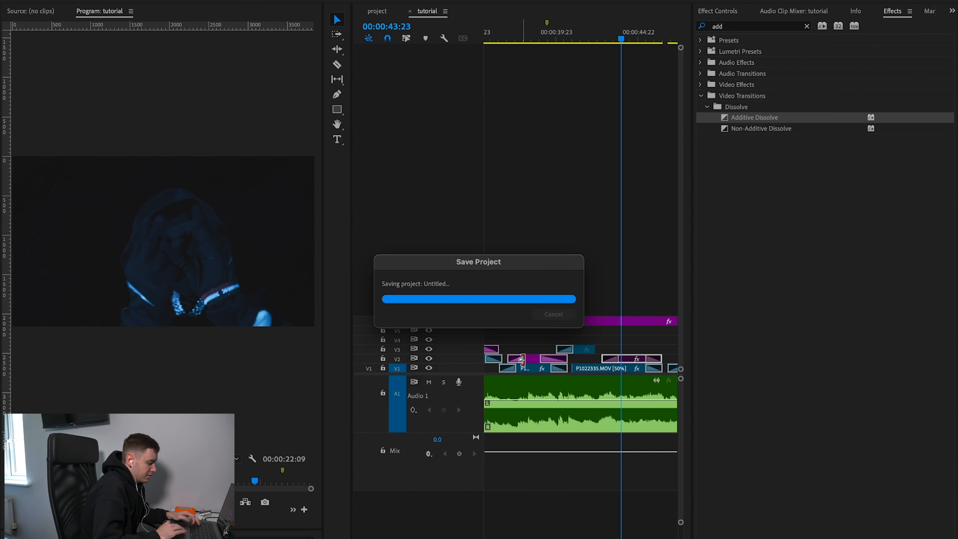
Copy the artisti.png clip with its dissolves onto V3 above the existing title clip at 00:00:43:23.
click(531, 359)
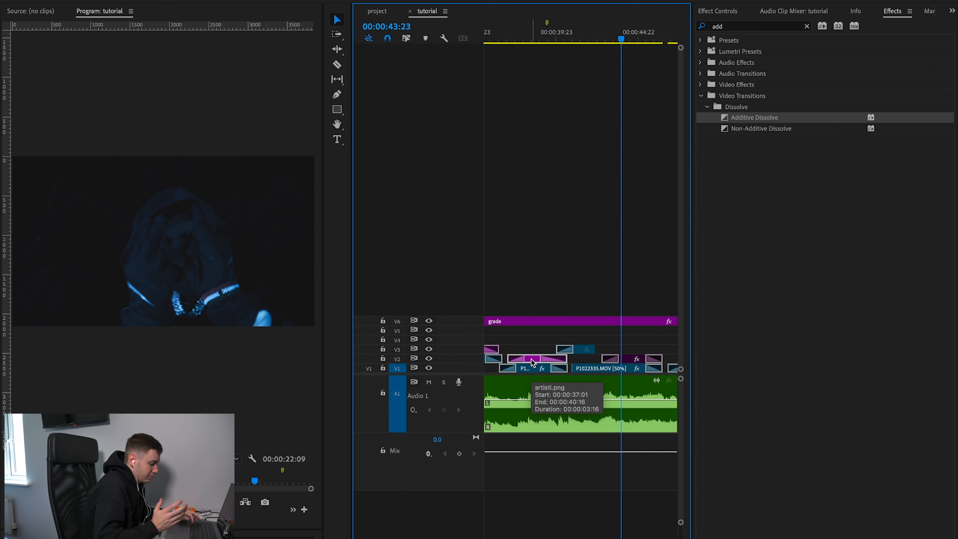
drag(531, 358, 624, 349)
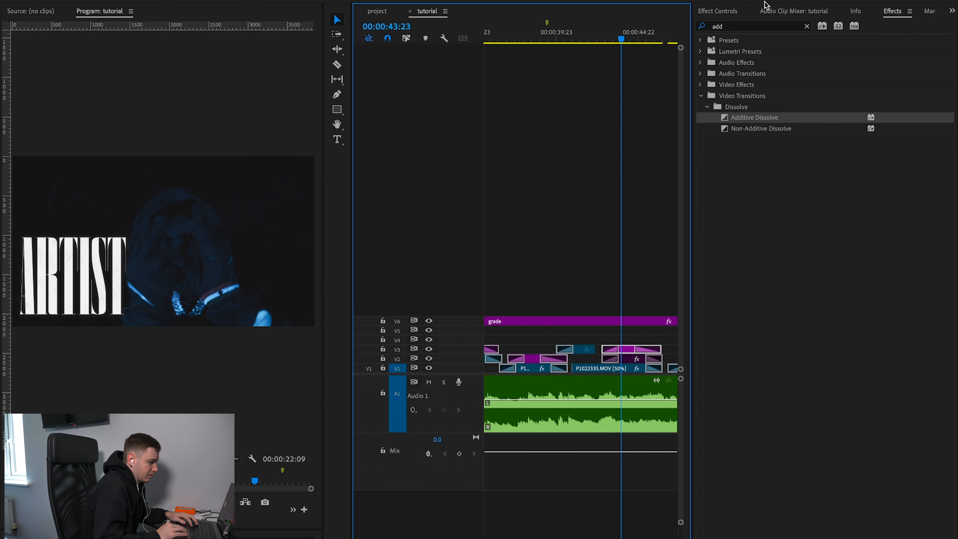